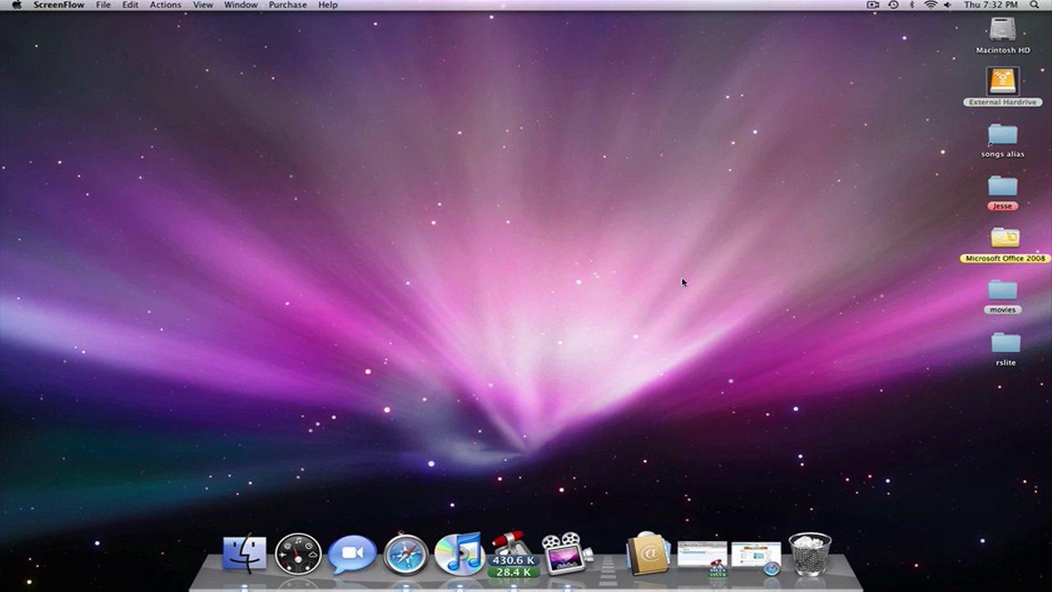
Bring the Paintbrush download page back into view in Safari.
drag(1044, 418, 975, 314)
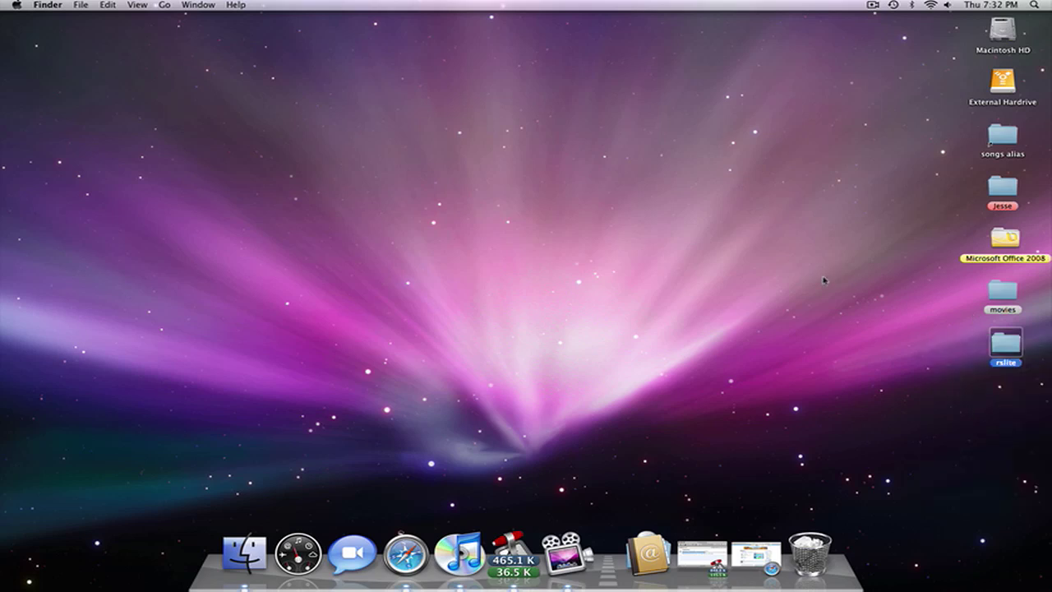
drag(822, 278, 431, 183)
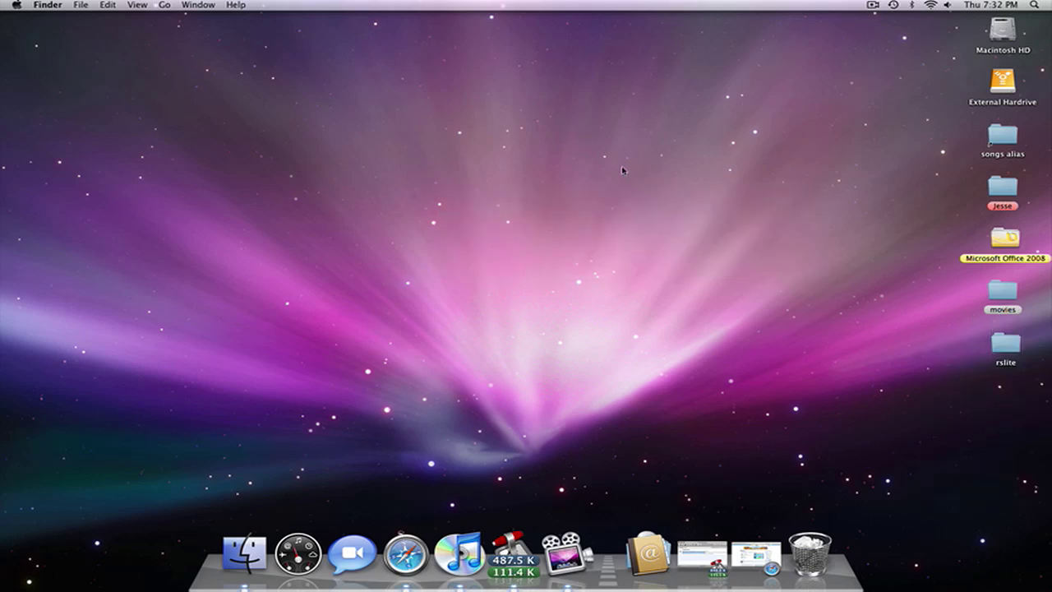
drag(938, 429, 517, 177)
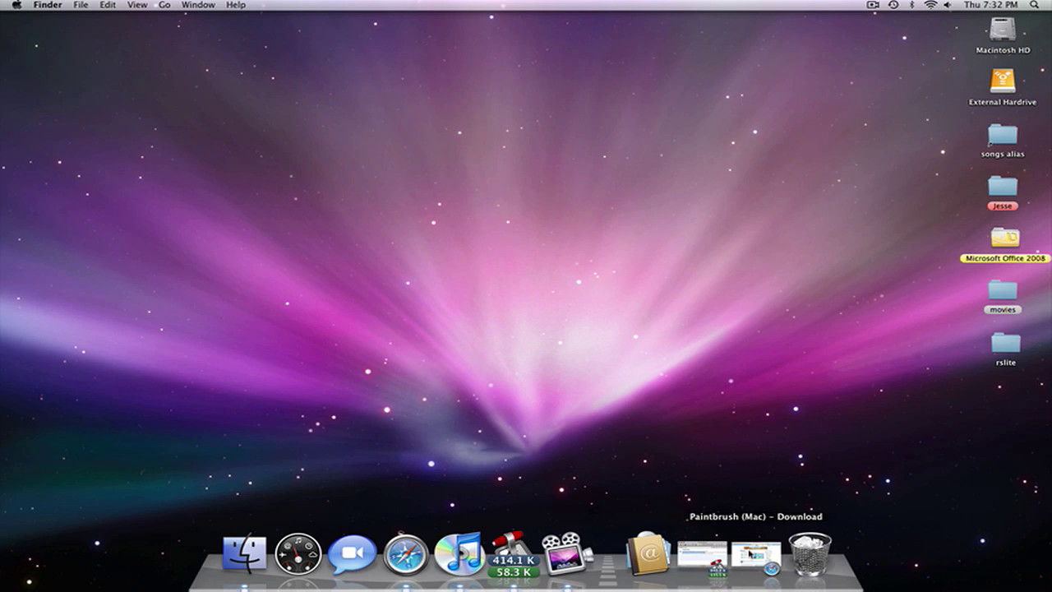
click(756, 557)
scroll(187, 162, up, 1)
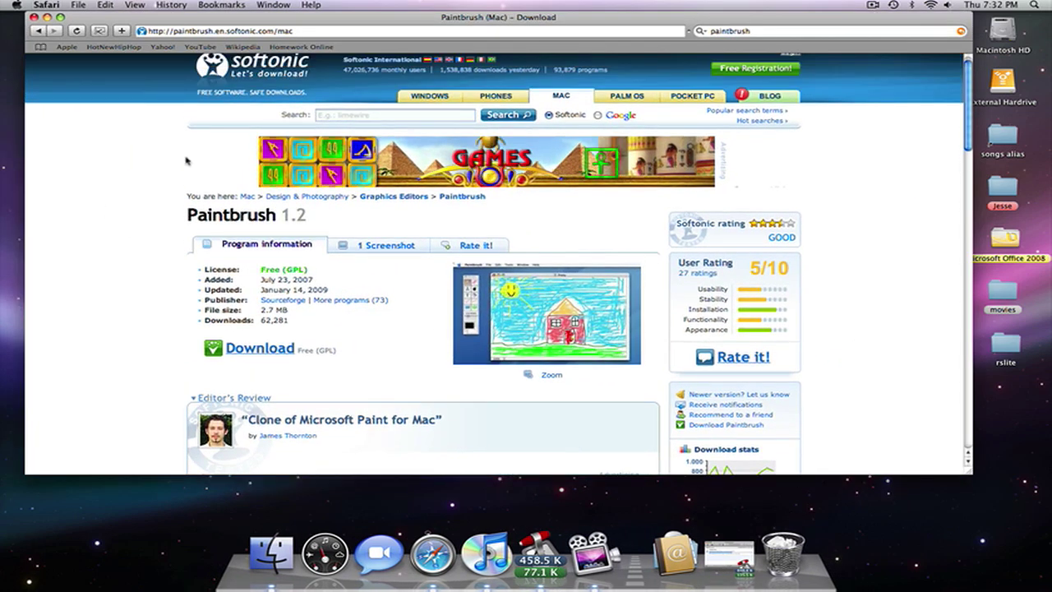
scroll(194, 156, up, 1)
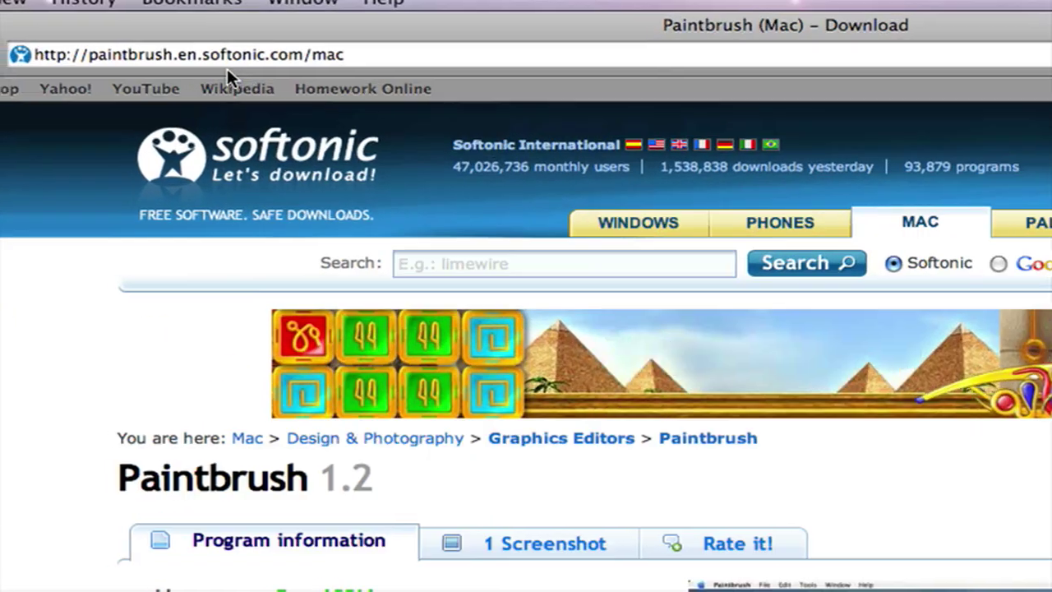
Go to the Softonic Paintbrush download page and start the free download.
drag(36, 55, 345, 55)
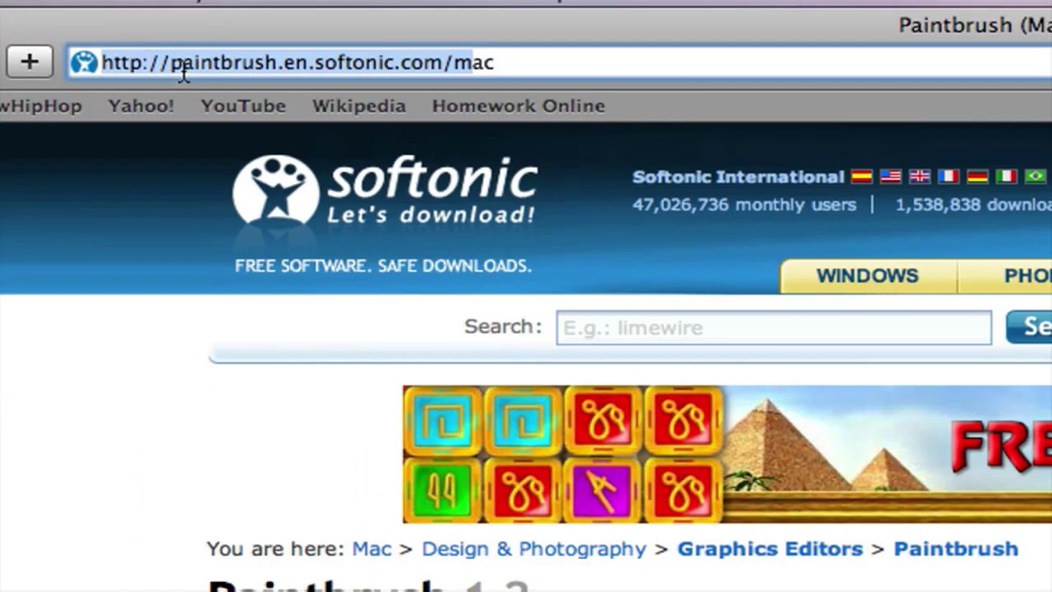
right_click(153, 157)
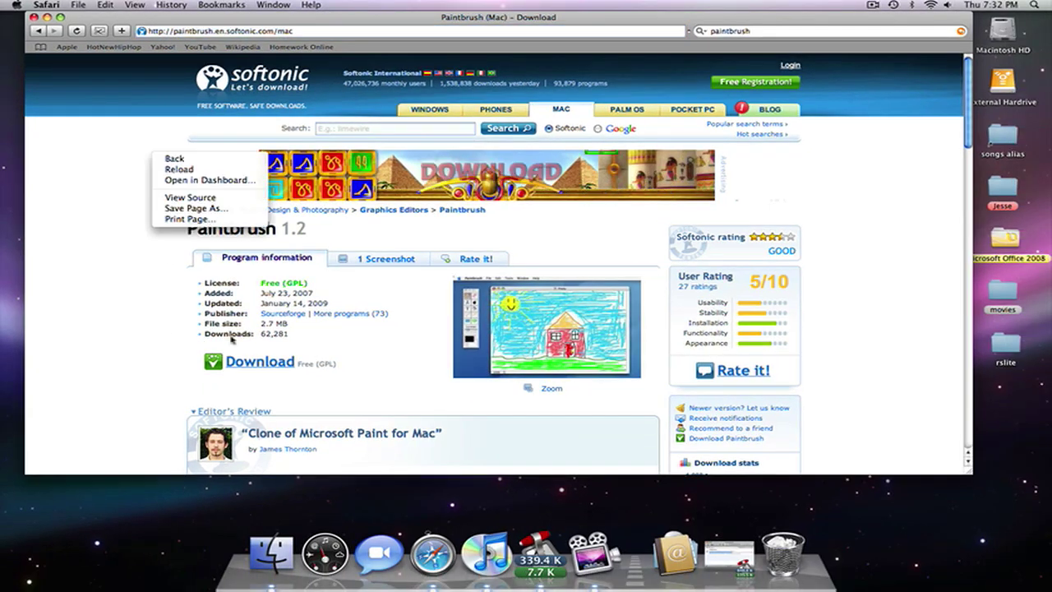
click(232, 338)
click(272, 363)
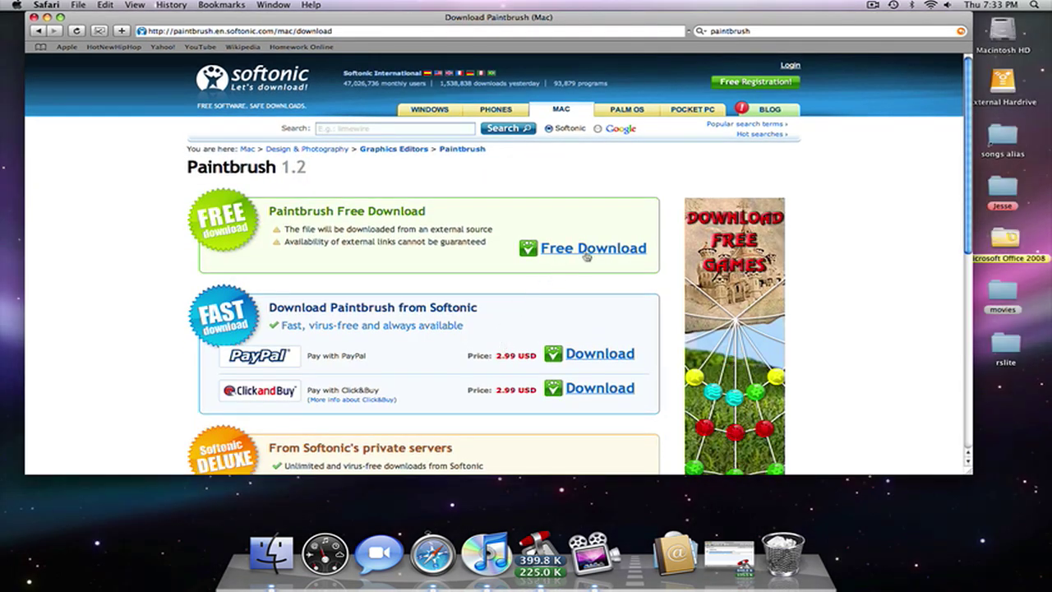
click(584, 251)
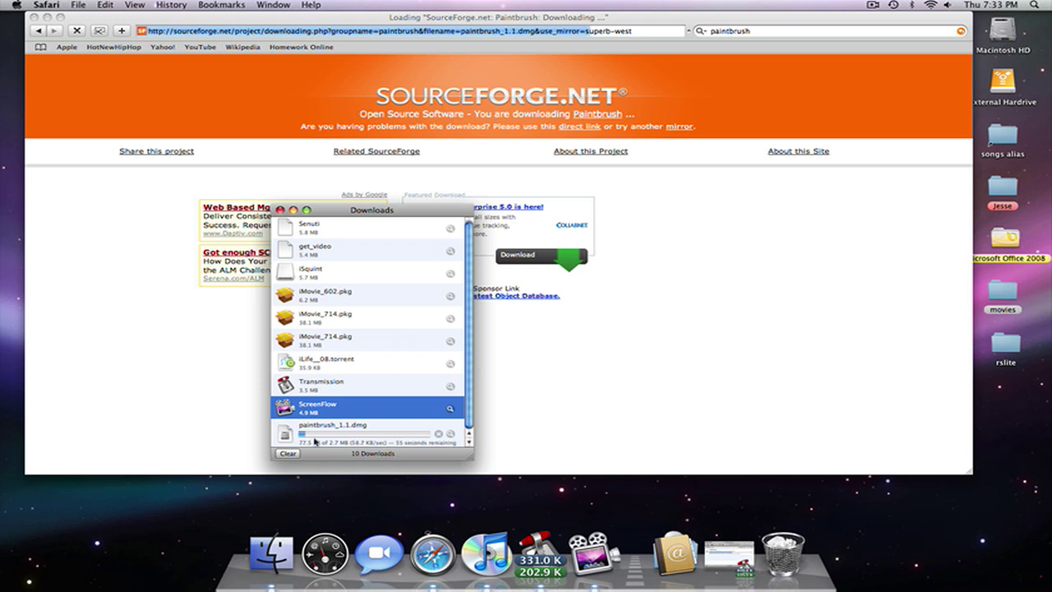
Clear old download entries, close the SourceForge window and move Downloads aside.
click(288, 453)
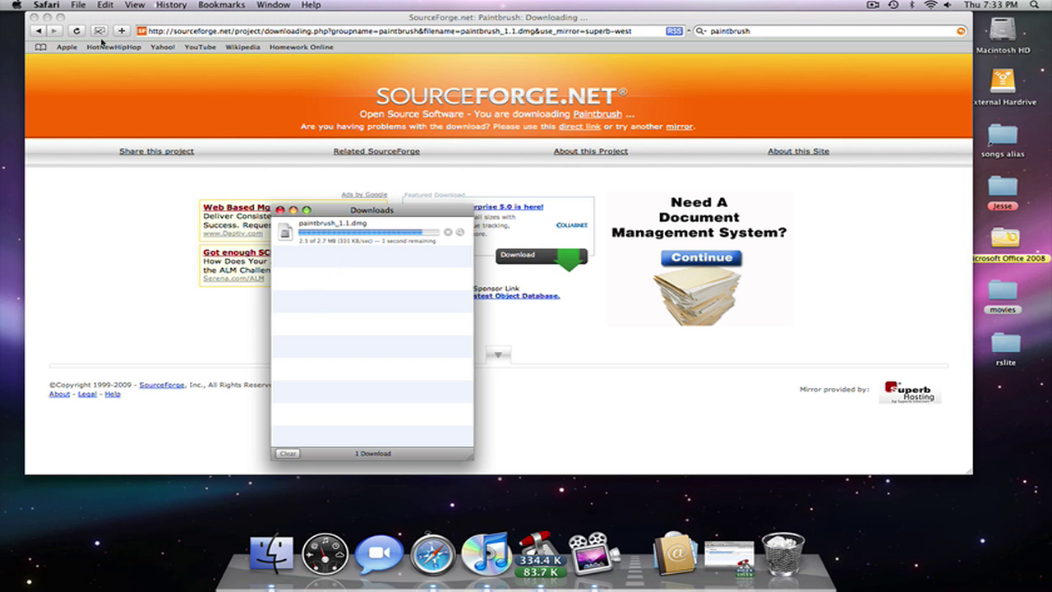
click(35, 16)
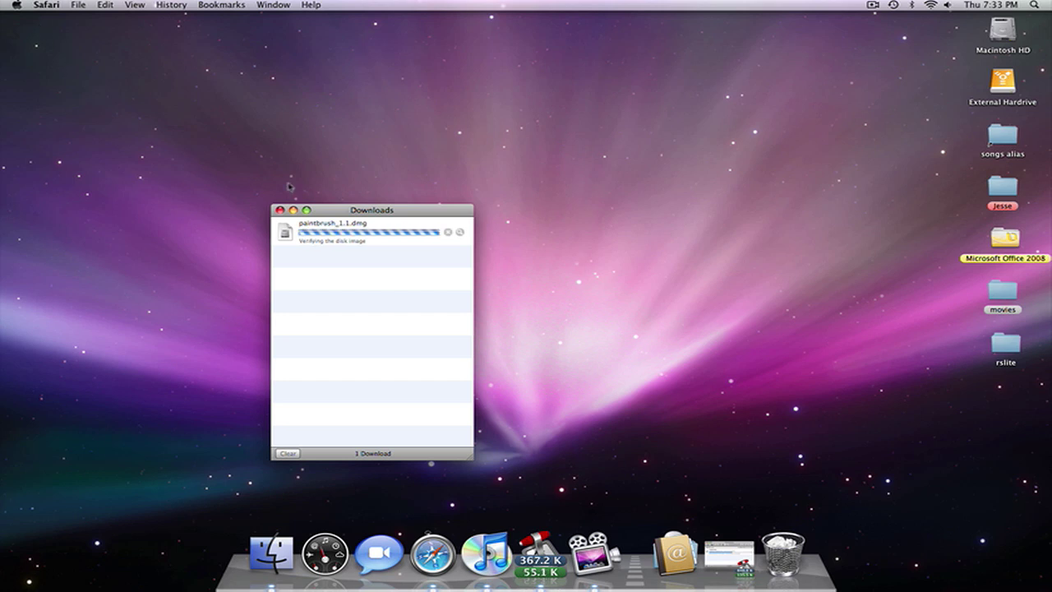
mouse_move(356, 214)
mouse_down()
mouse_move(310, 145)
mouse_move(237, 133)
mouse_move(284, 151)
mouse_up()
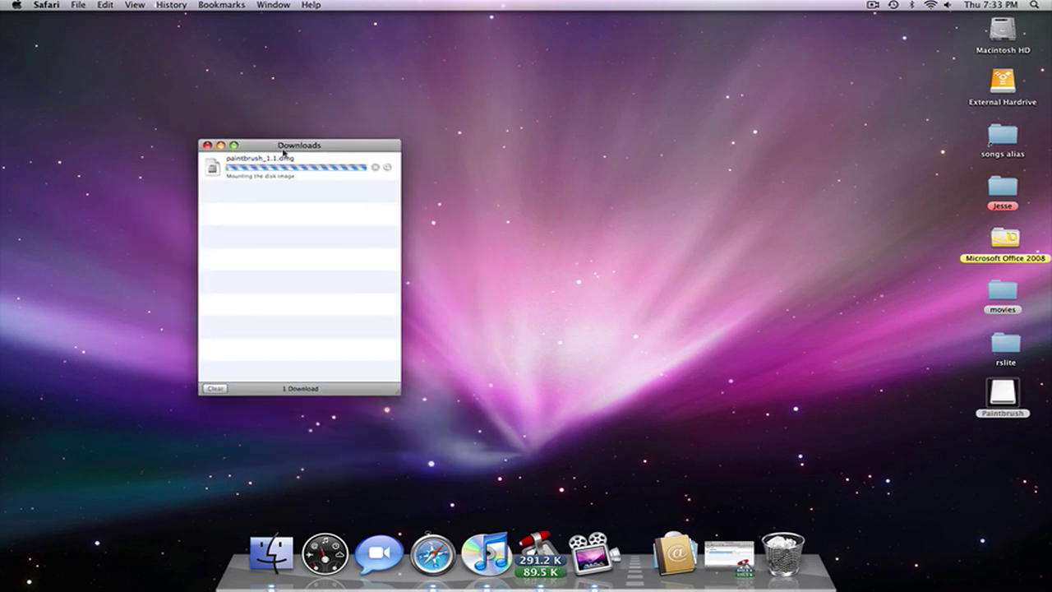
Launch Paintbrush from the mounted installer window and close the Downloads window.
click(451, 206)
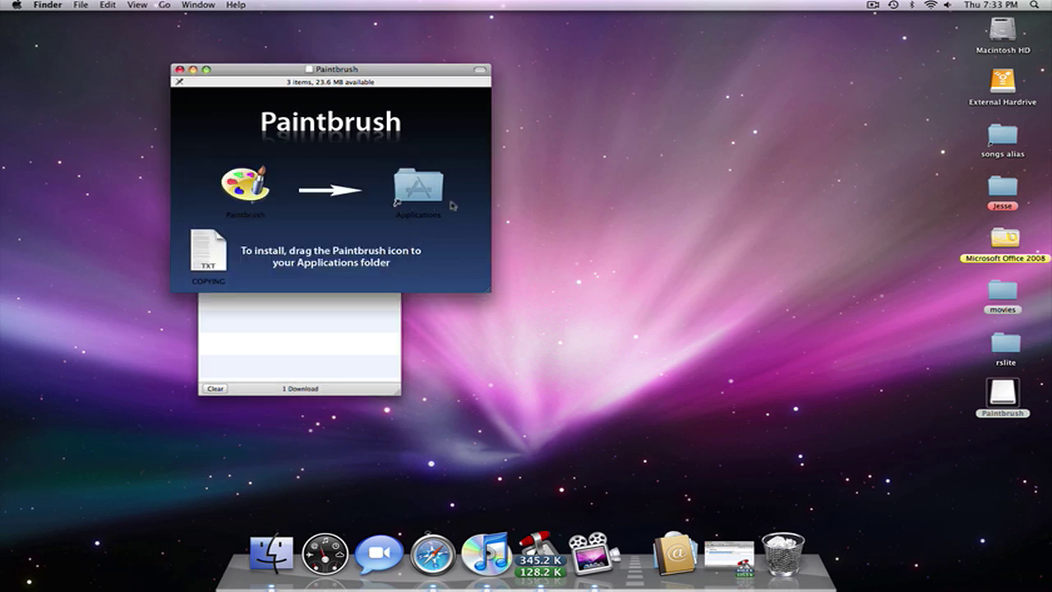
double_click(270, 198)
click(180, 69)
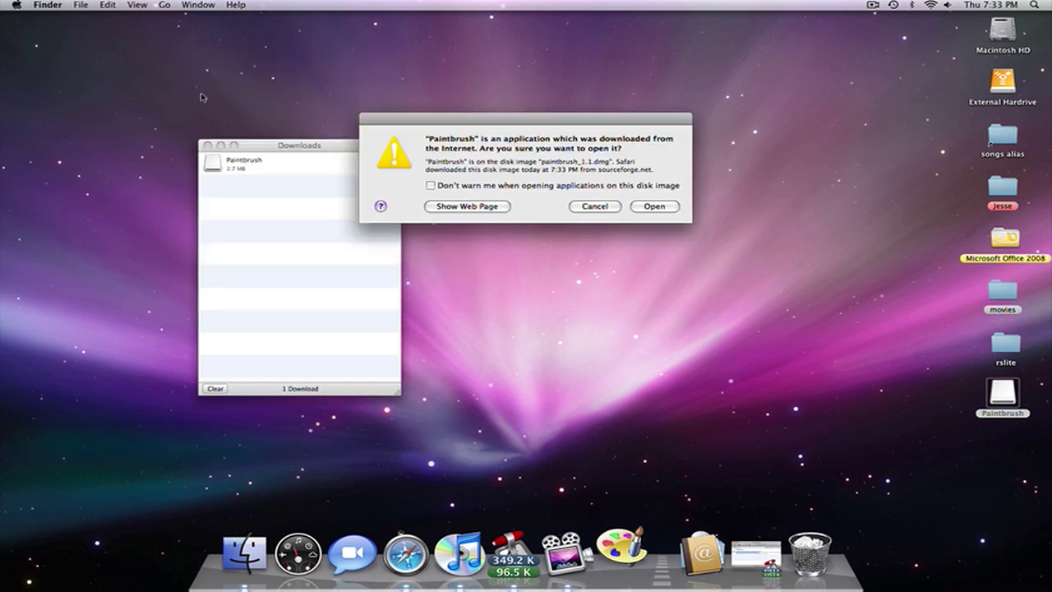
click(207, 145)
Approve opening the downloaded app, decline update checks and start a new blank canvas.
click(654, 205)
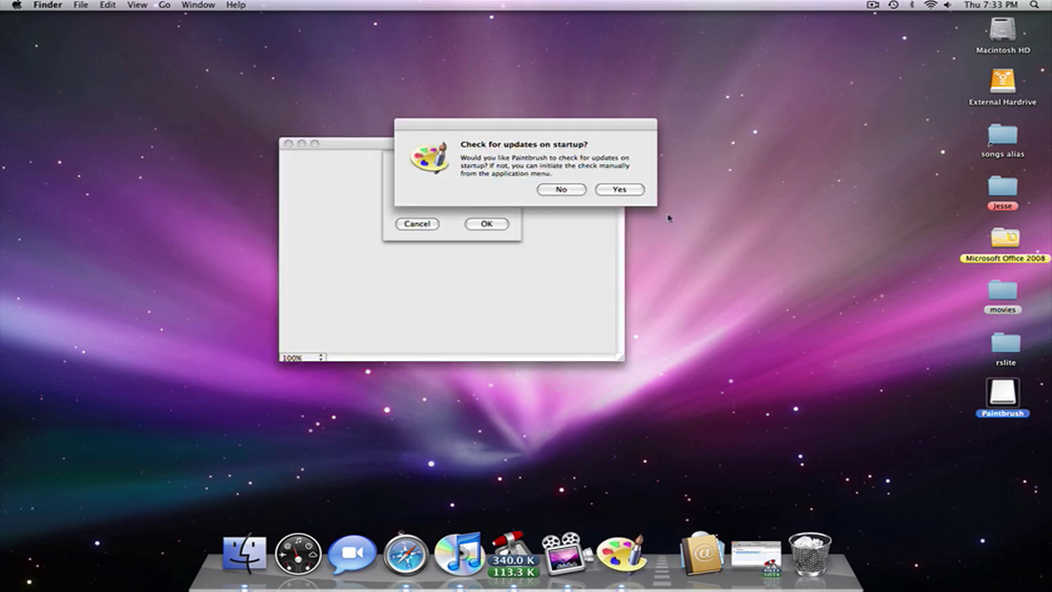
click(562, 189)
click(426, 228)
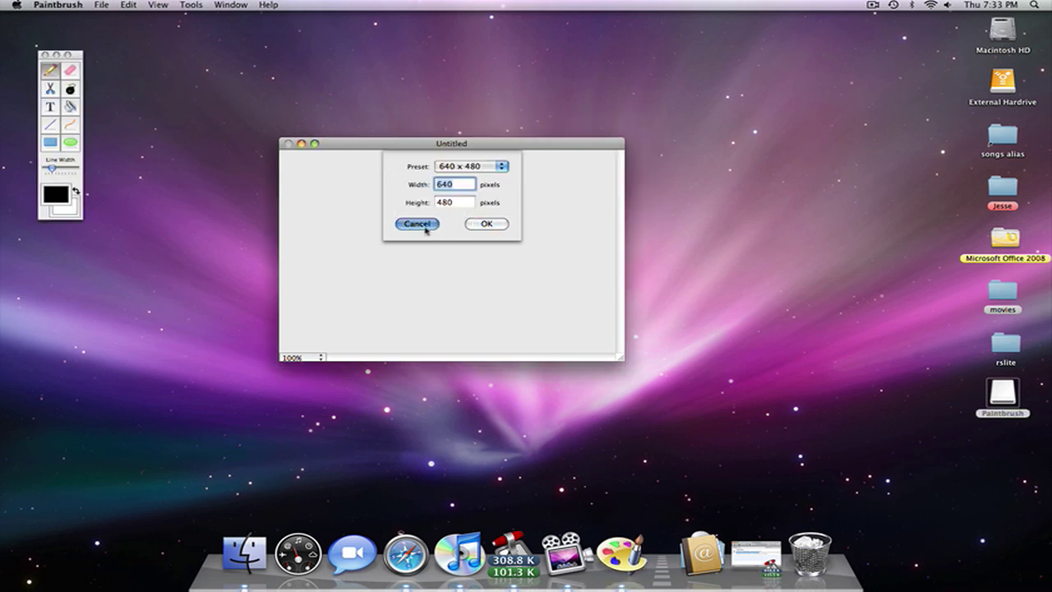
click(621, 555)
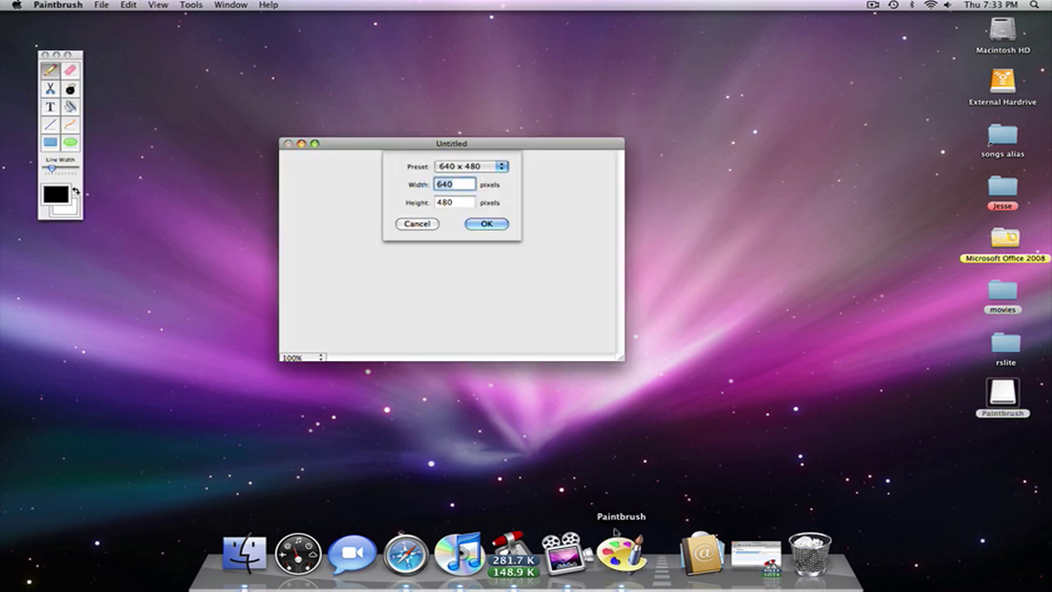
Accept the 640 × 480 canvas and scribble black pencil strokes and loops.
click(487, 224)
drag(342, 127, 362, 134)
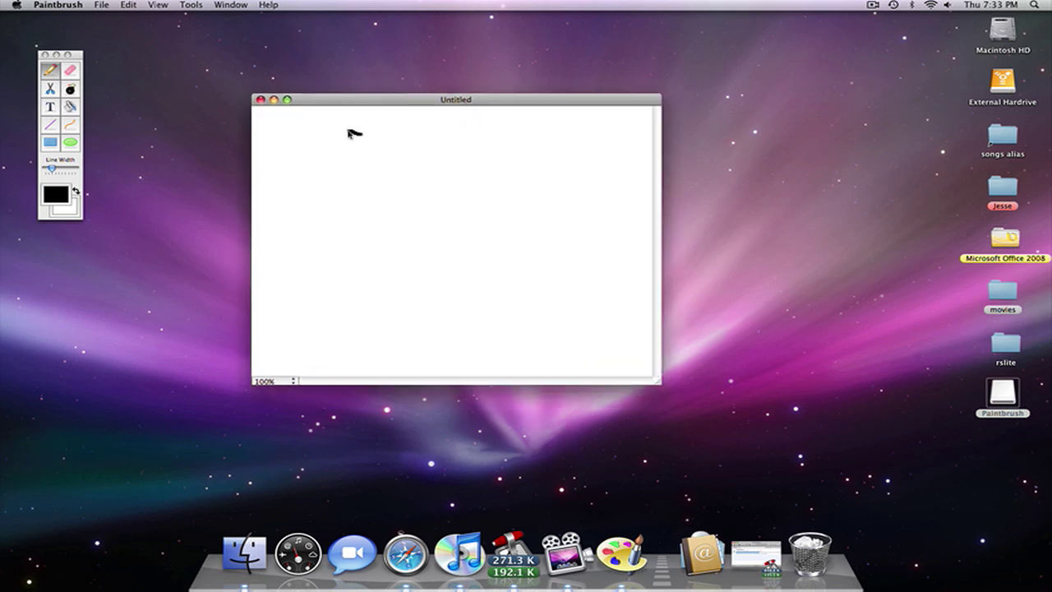
mouse_move(283, 147)
mouse_down()
mouse_move(320, 164)
mouse_move(317, 132)
mouse_move(321, 193)
mouse_move(322, 168)
mouse_move(271, 223)
mouse_up()
mouse_move(339, 221)
mouse_down()
mouse_move(336, 260)
mouse_move(380, 232)
mouse_move(350, 258)
mouse_move(278, 212)
mouse_move(381, 188)
mouse_move(292, 202)
mouse_move(351, 237)
mouse_move(344, 152)
mouse_move(287, 264)
mouse_up()
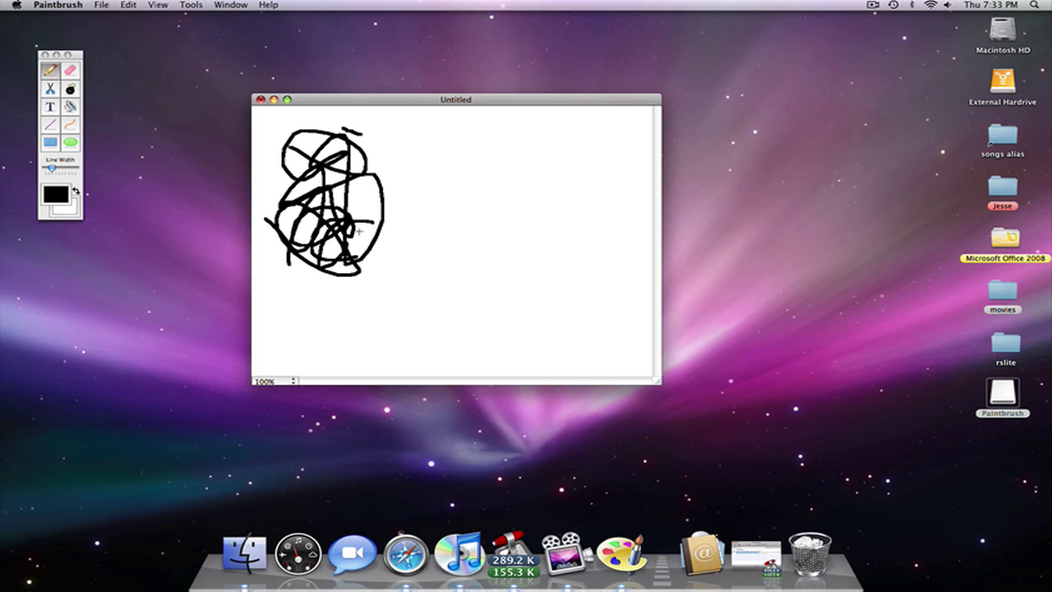
Erase parts and the centre of the scribble with a thinner eraser.
click(71, 71)
mouse_move(294, 182)
mouse_down()
mouse_move(323, 222)
mouse_move(344, 230)
mouse_move(283, 239)
mouse_up()
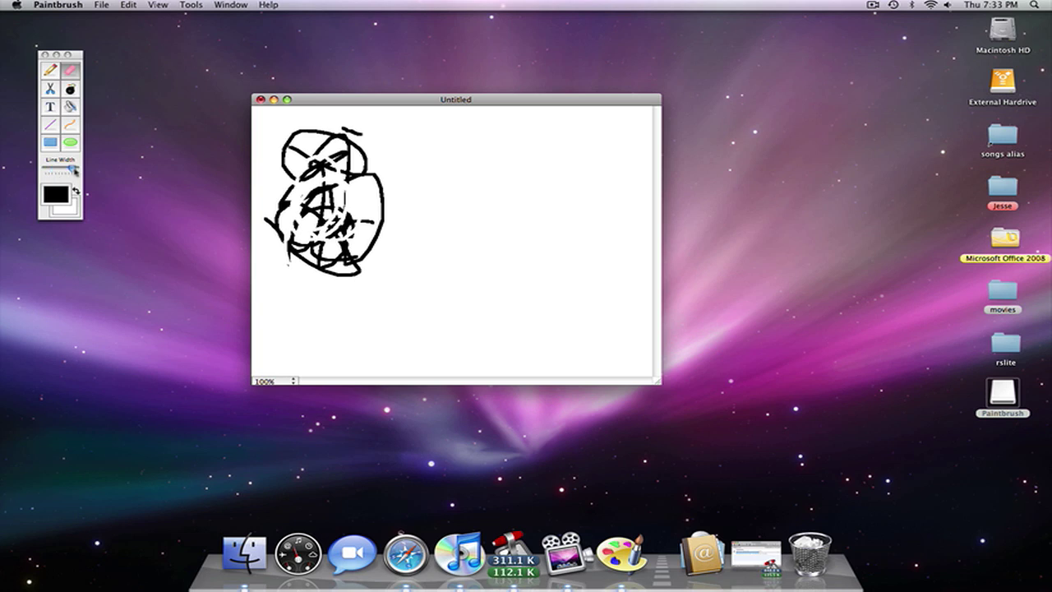
drag(73, 170, 52, 171)
click(224, 182)
click(311, 181)
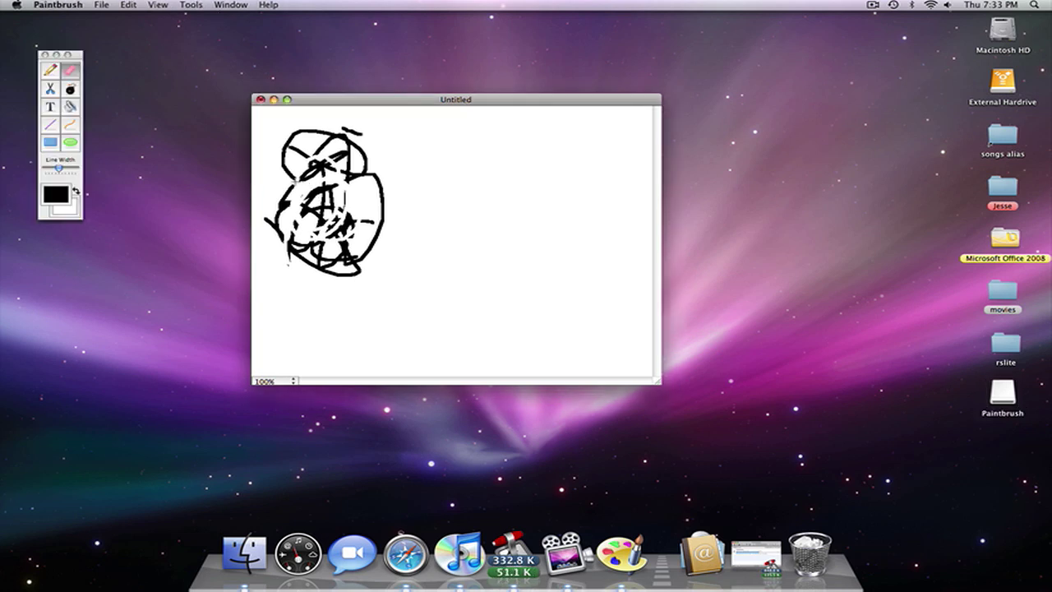
mouse_move(292, 179)
mouse_down()
mouse_move(324, 188)
mouse_move(360, 167)
mouse_move(371, 222)
mouse_move(376, 215)
mouse_move(355, 241)
mouse_move(349, 161)
mouse_up()
Pencil a thick black angular shape to the right of the scribble.
click(52, 73)
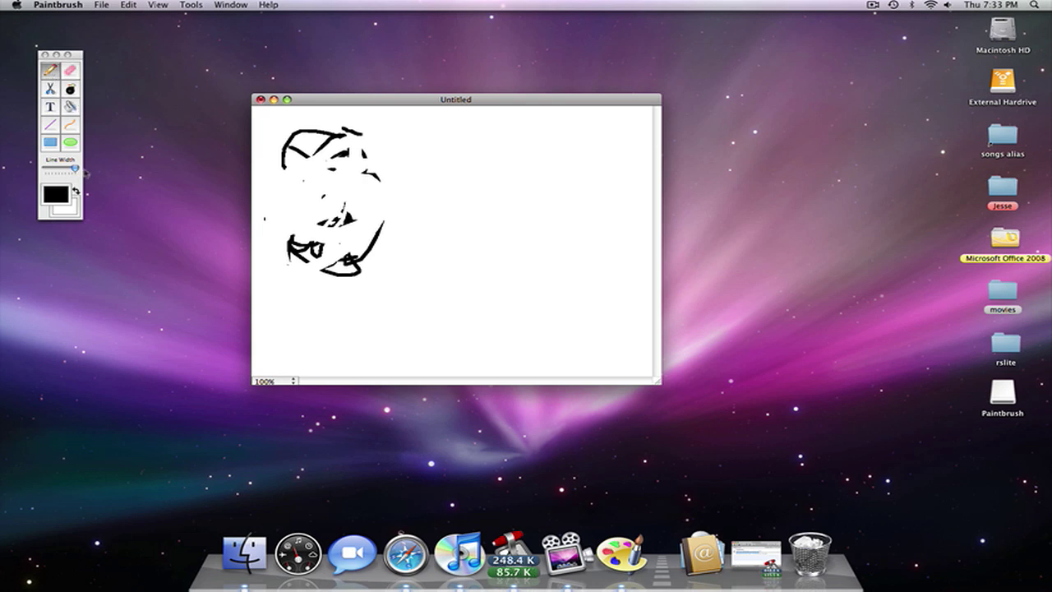
mouse_move(374, 234)
mouse_down()
mouse_move(434, 230)
mouse_move(416, 276)
mouse_move(391, 265)
mouse_move(464, 237)
mouse_move(374, 247)
mouse_up()
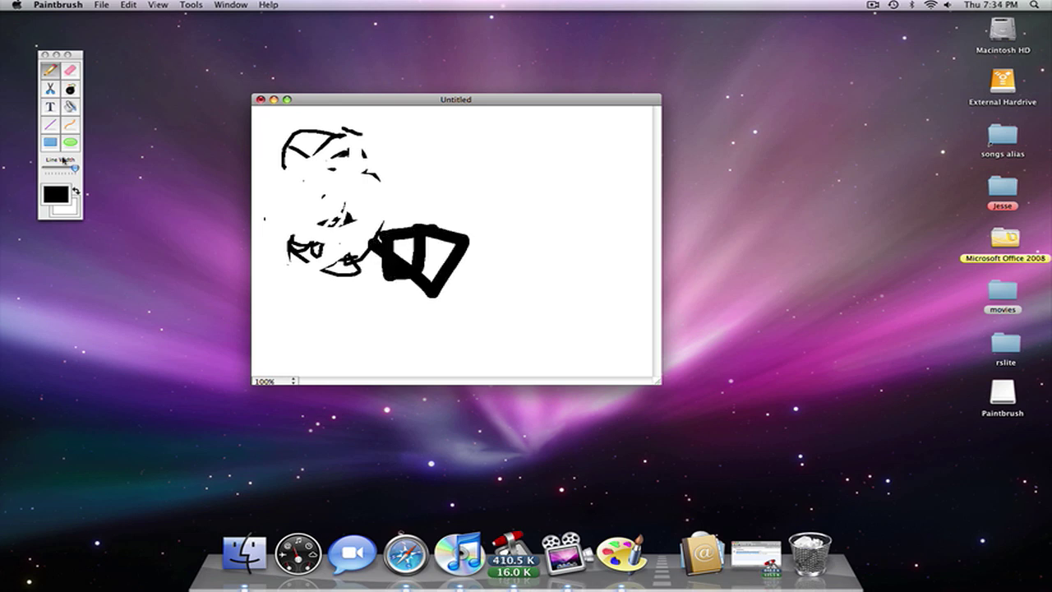
click(59, 197)
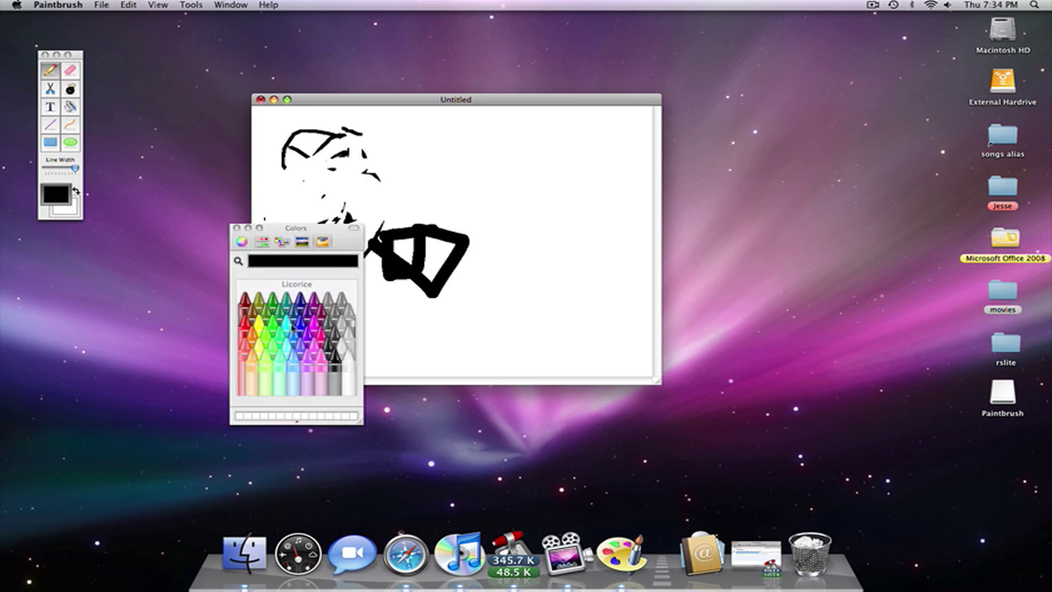
Draw turquoise loops over the black shape and a turquoise ellipse above it.
click(292, 327)
click(237, 228)
mouse_move(379, 205)
mouse_down()
mouse_move(506, 250)
mouse_move(426, 238)
mouse_move(426, 251)
mouse_move(437, 223)
mouse_move(394, 247)
mouse_up()
click(70, 141)
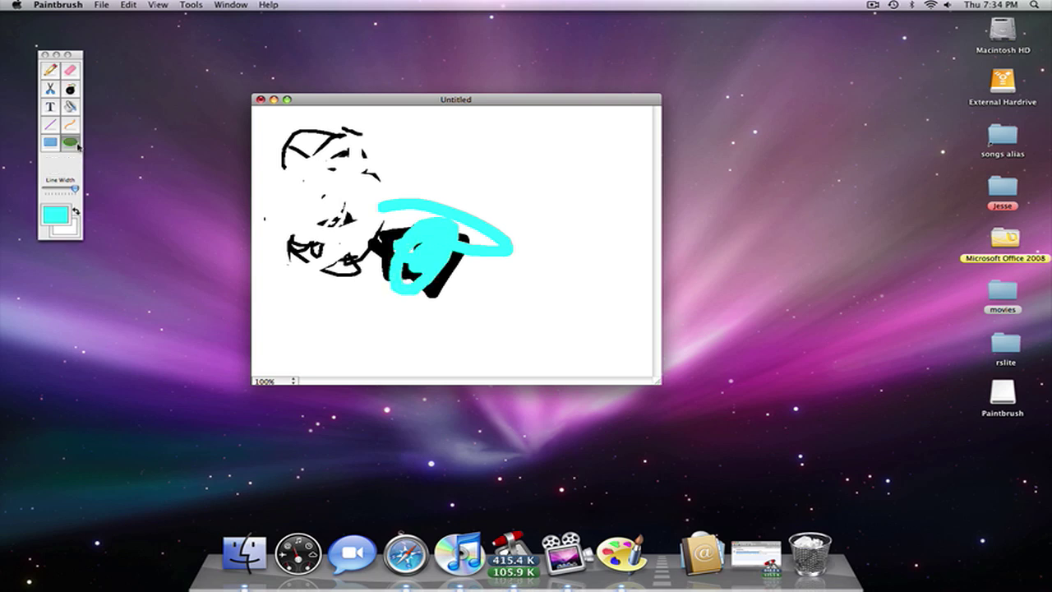
drag(451, 168, 545, 229)
Set the drawing colour back to black Licorice and close the drawing window.
click(56, 251)
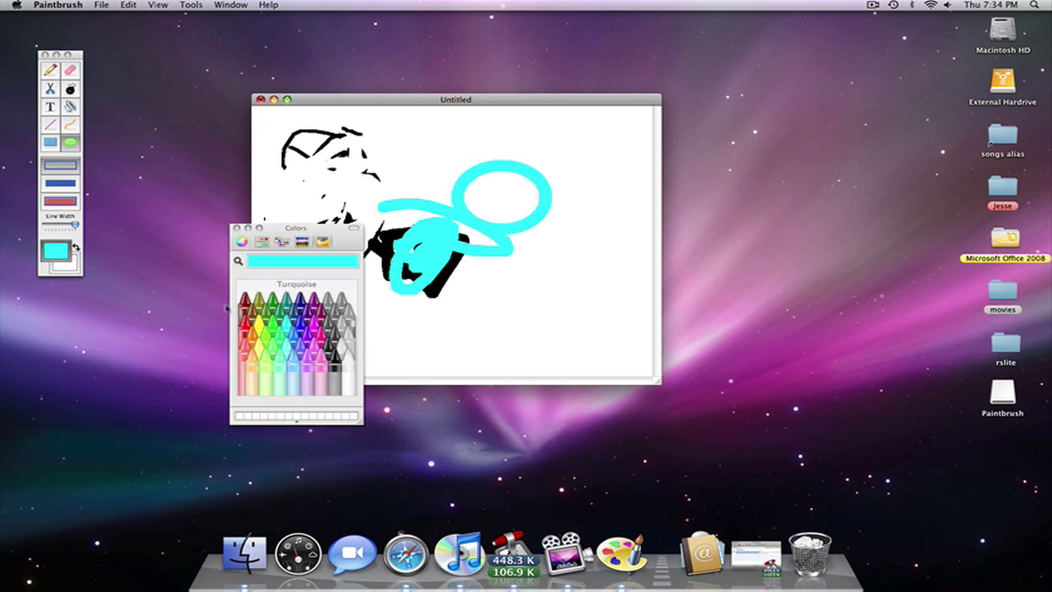
click(333, 359)
click(236, 227)
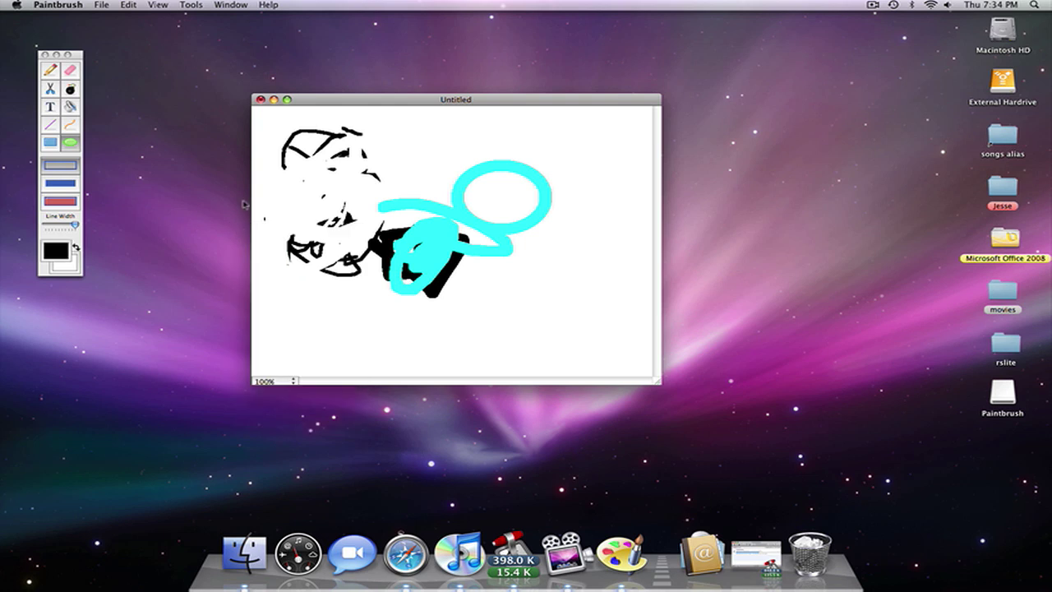
click(260, 100)
Discard the drawing unsaved and draw a thick black ellipse on a new 640 × 480 canvas.
click(414, 163)
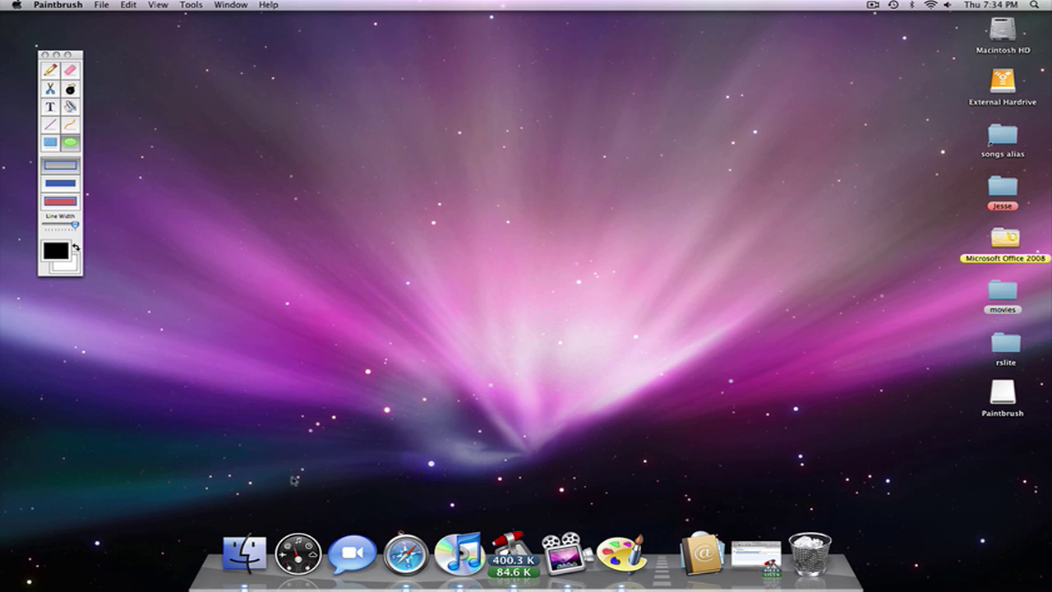
click(101, 5)
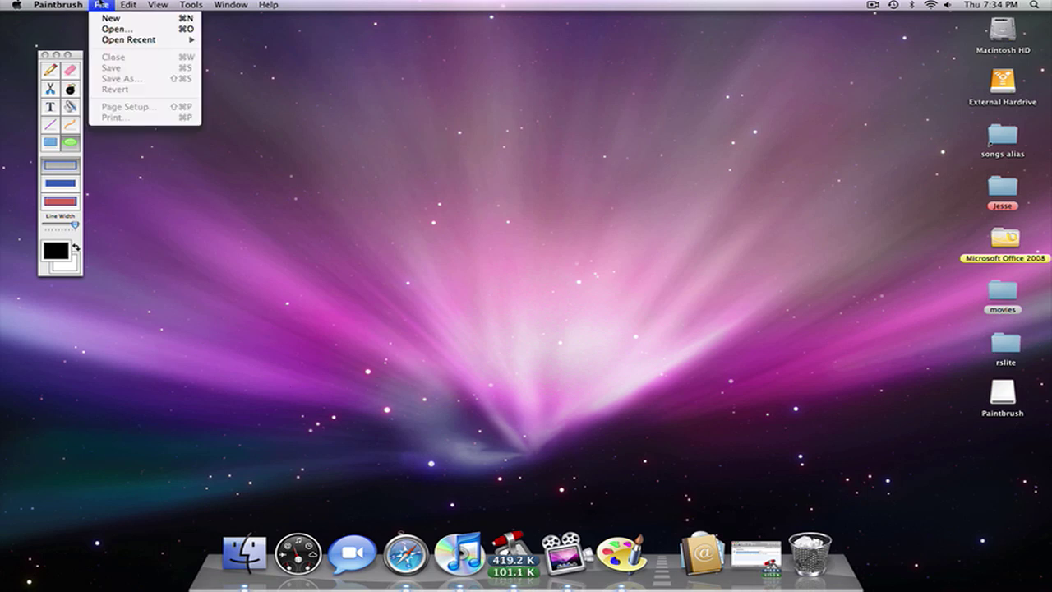
click(117, 19)
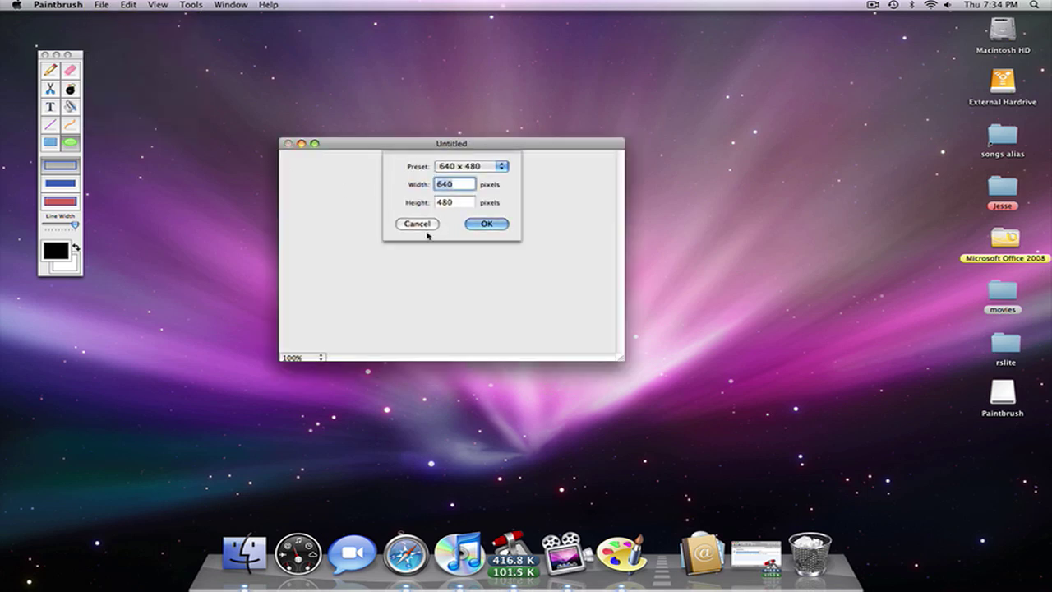
click(489, 226)
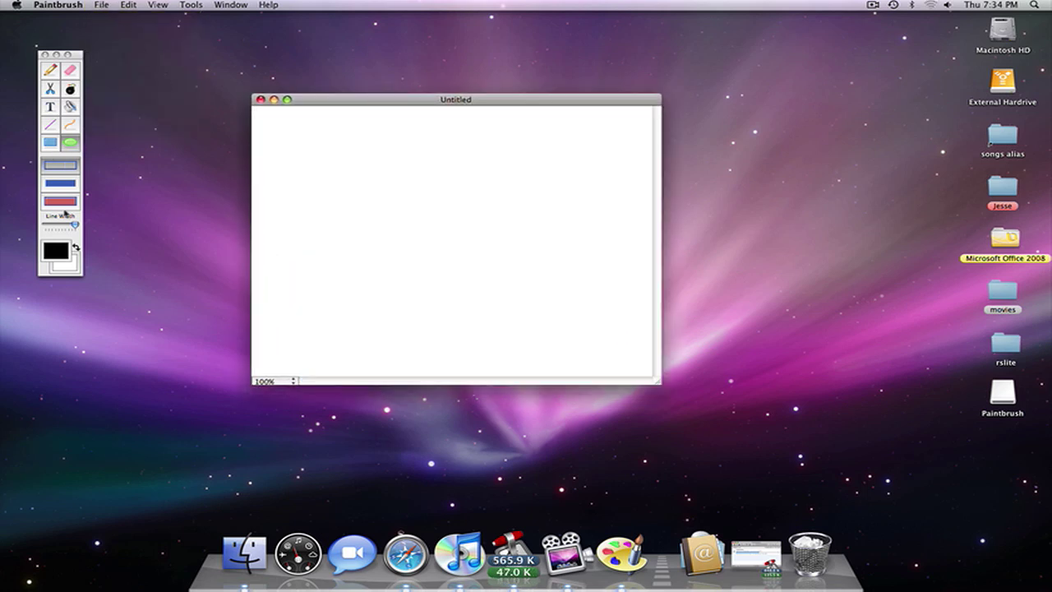
drag(336, 177, 462, 285)
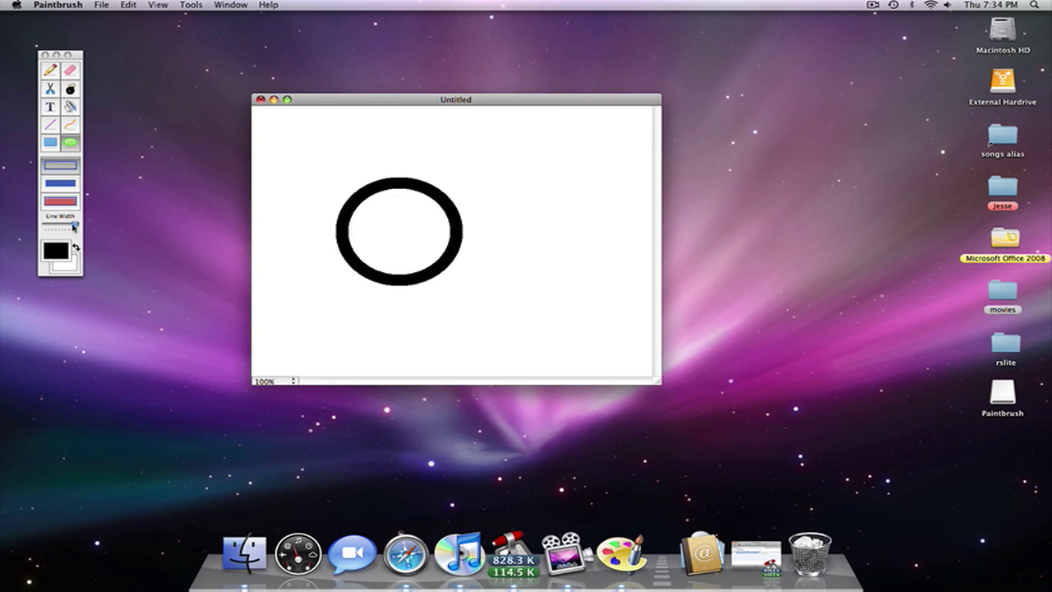
With a thinner line, add ellipse eyes and nose, then pencil smile, hair, body, arms, legs.
drag(73, 225, 58, 228)
drag(375, 214, 398, 242)
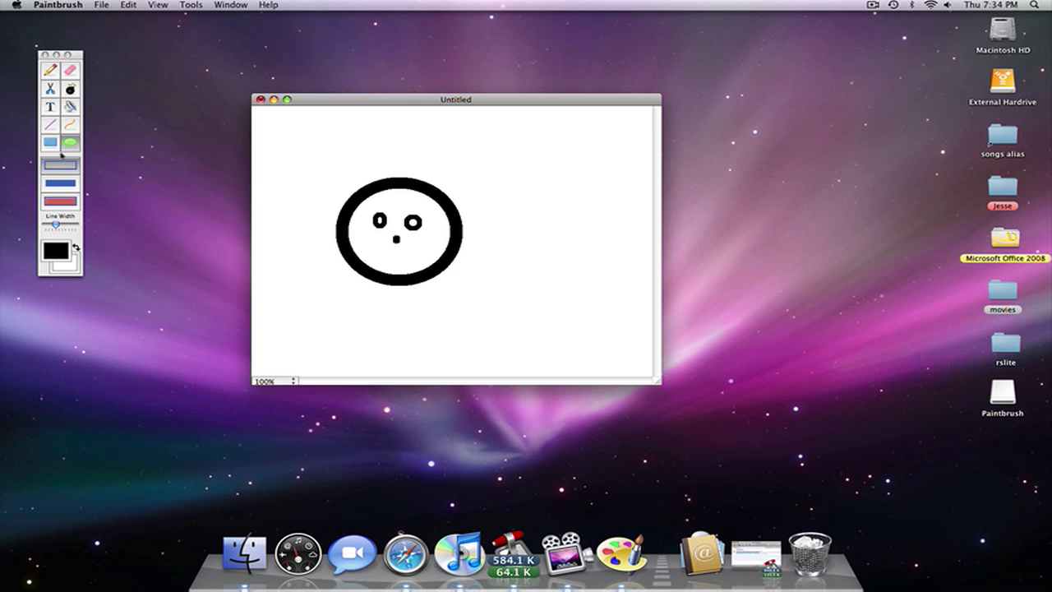
click(52, 71)
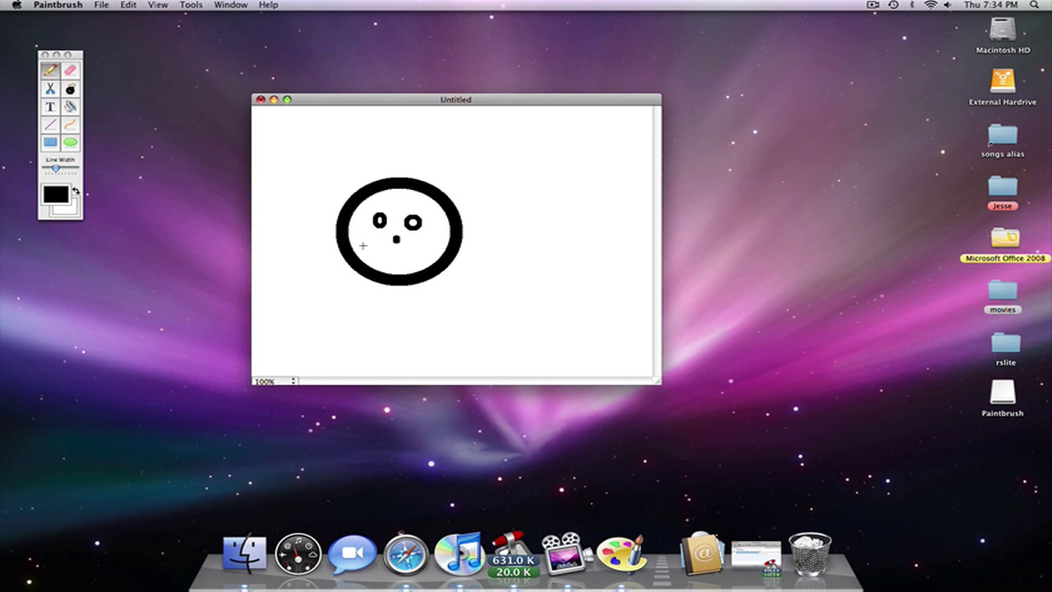
mouse_move(363, 245)
mouse_down()
mouse_move(375, 255)
mouse_move(428, 246)
mouse_up()
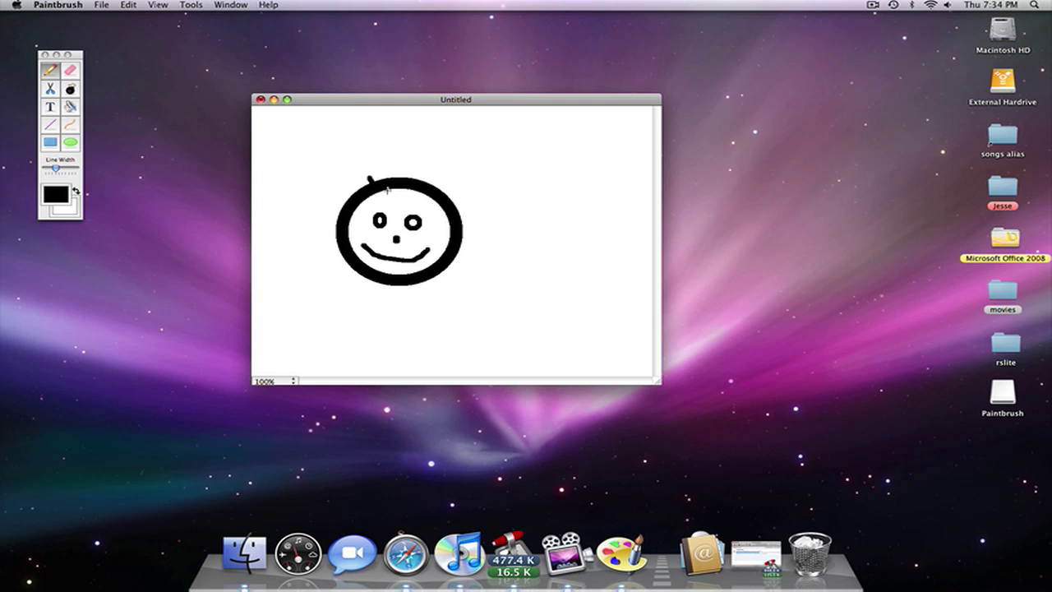
drag(411, 178, 393, 178)
drag(400, 288, 396, 341)
mouse_move(353, 275)
mouse_down()
mouse_move(394, 337)
mouse_move(442, 293)
mouse_up()
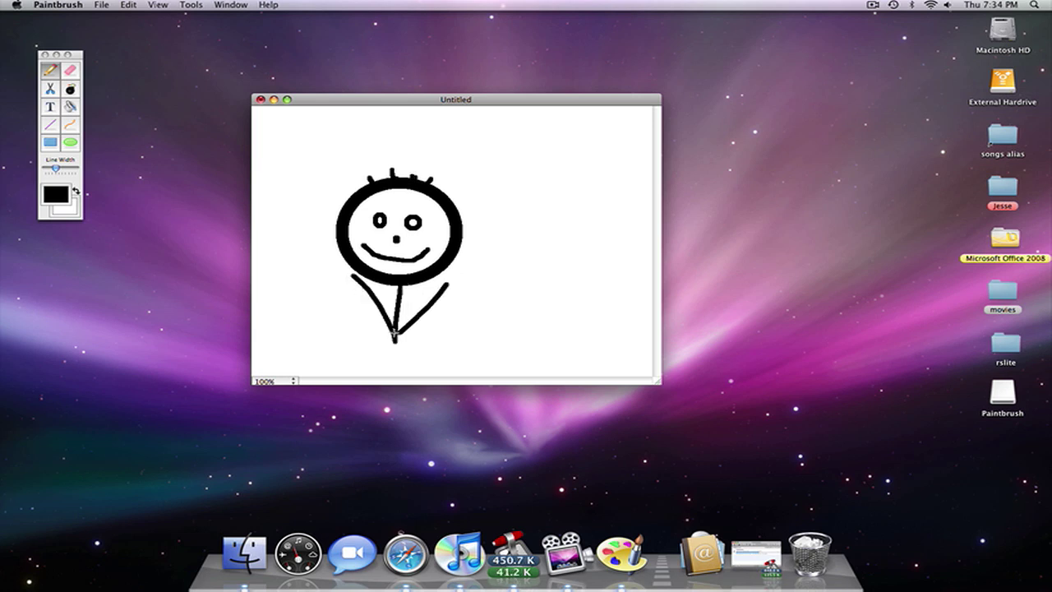
mouse_move(396, 345)
mouse_down()
mouse_move(362, 374)
mouse_move(436, 377)
mouse_up()
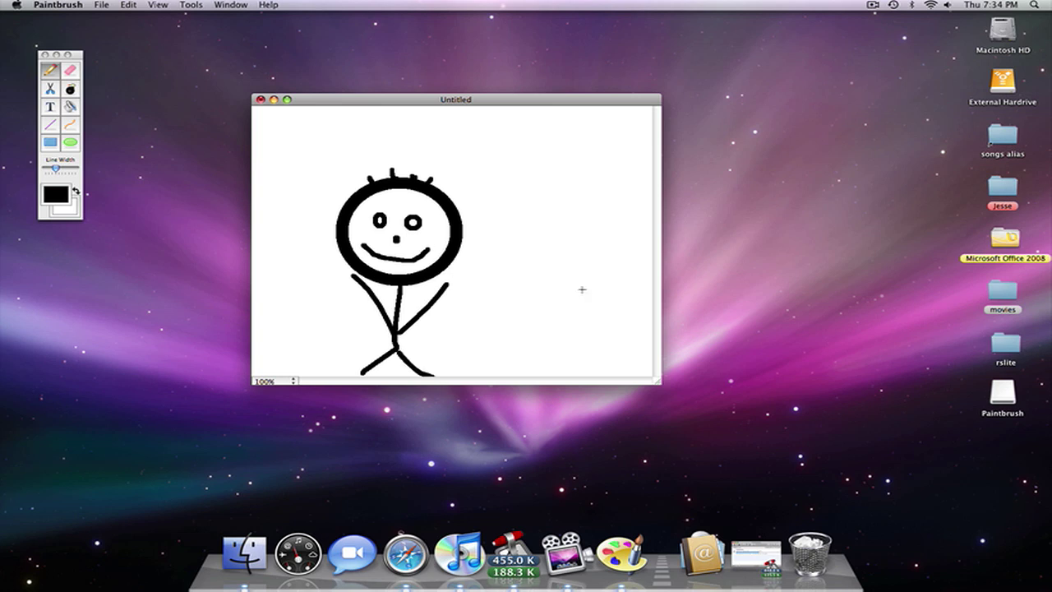
Draw rectangles for a long box with two squares, the house walls, windows and door.
click(49, 141)
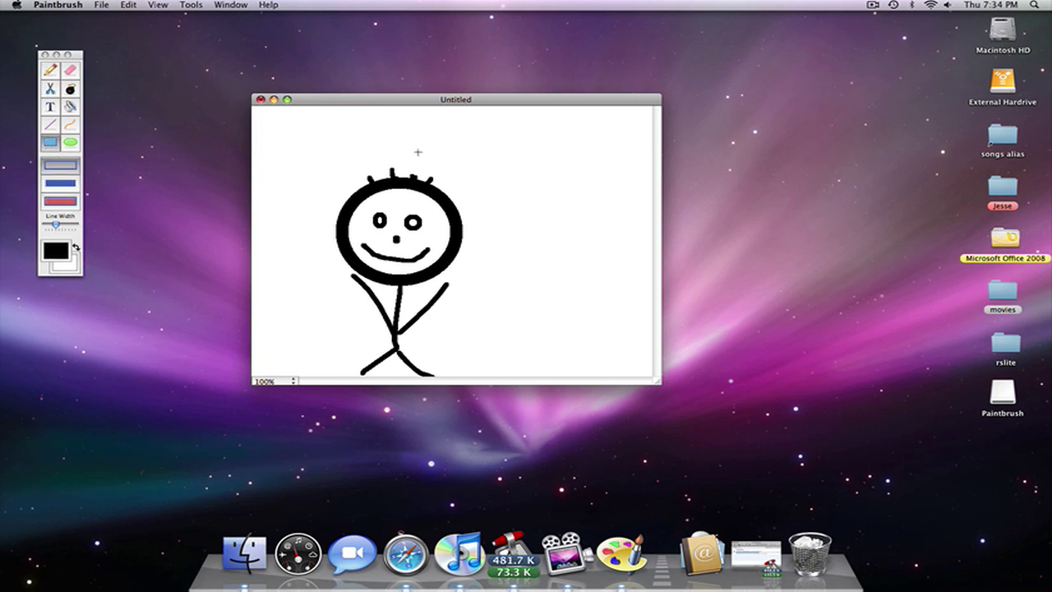
drag(416, 152, 565, 209)
mouse_move(447, 163)
mouse_down()
mouse_move(482, 194)
mouse_move(547, 202)
mouse_up()
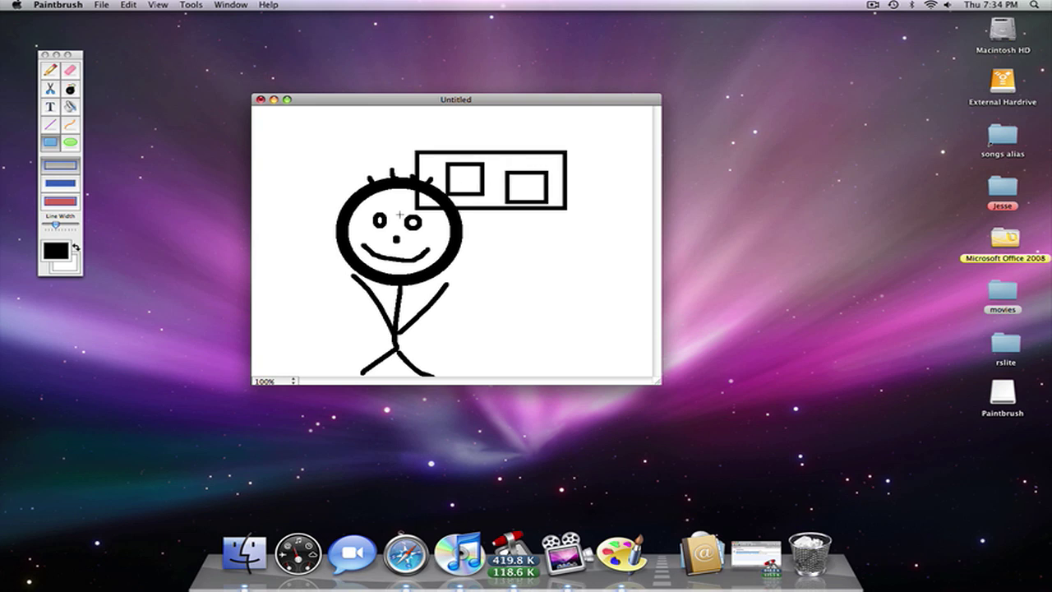
drag(474, 272, 580, 367)
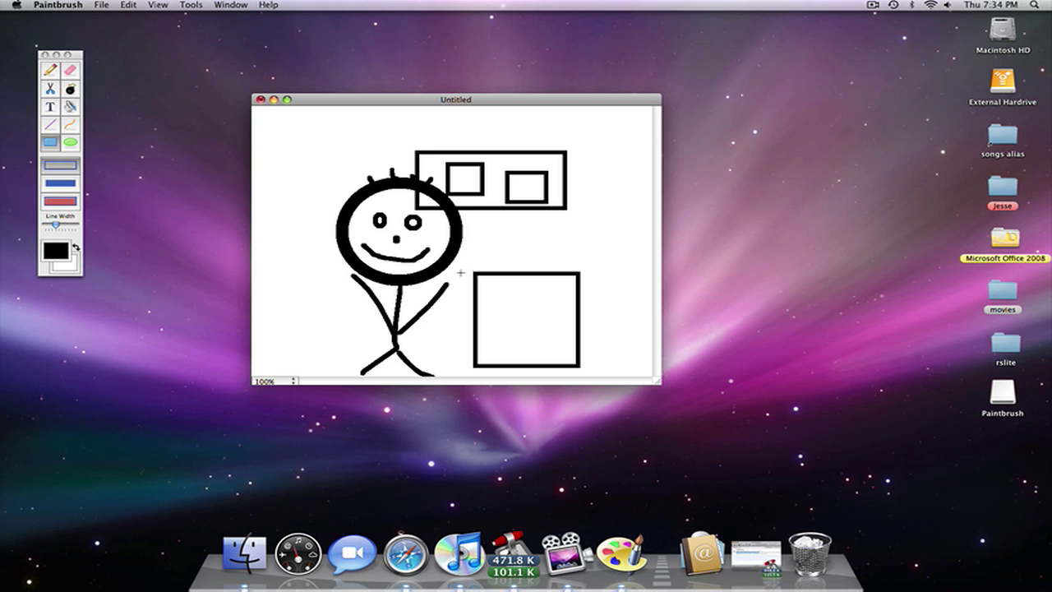
drag(490, 287, 556, 310)
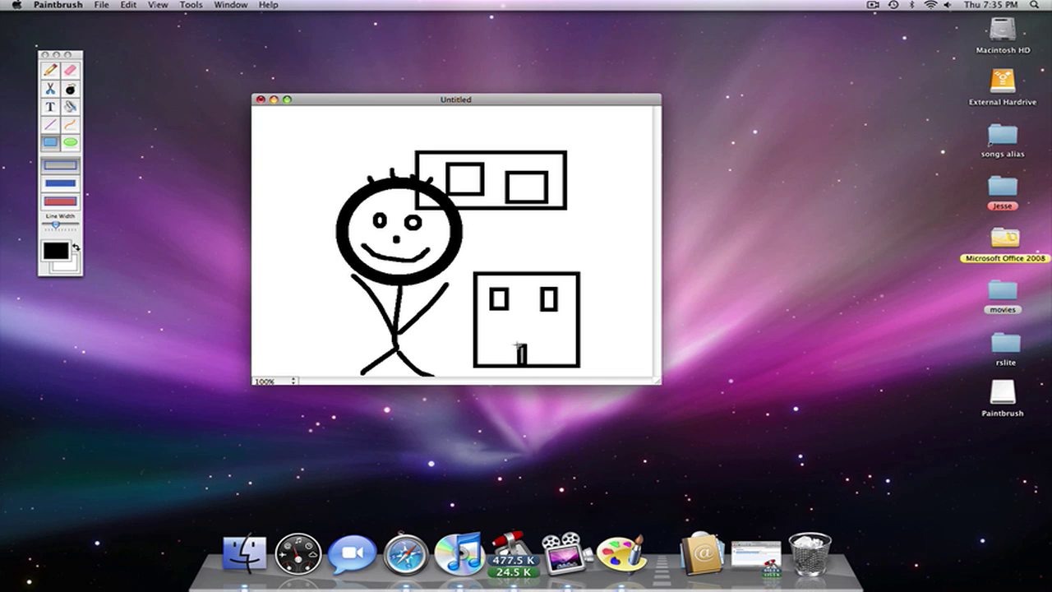
drag(517, 345, 509, 345)
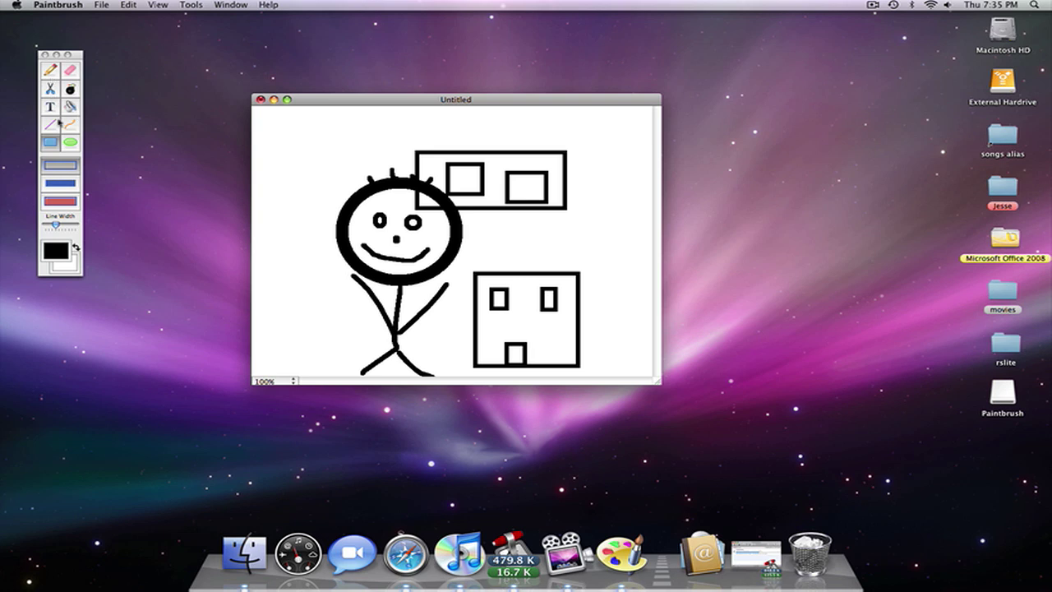
Add straight lines for the roof and a pane across each window.
click(52, 124)
mouse_move(475, 273)
mouse_down()
mouse_move(522, 225)
mouse_move(578, 274)
mouse_up()
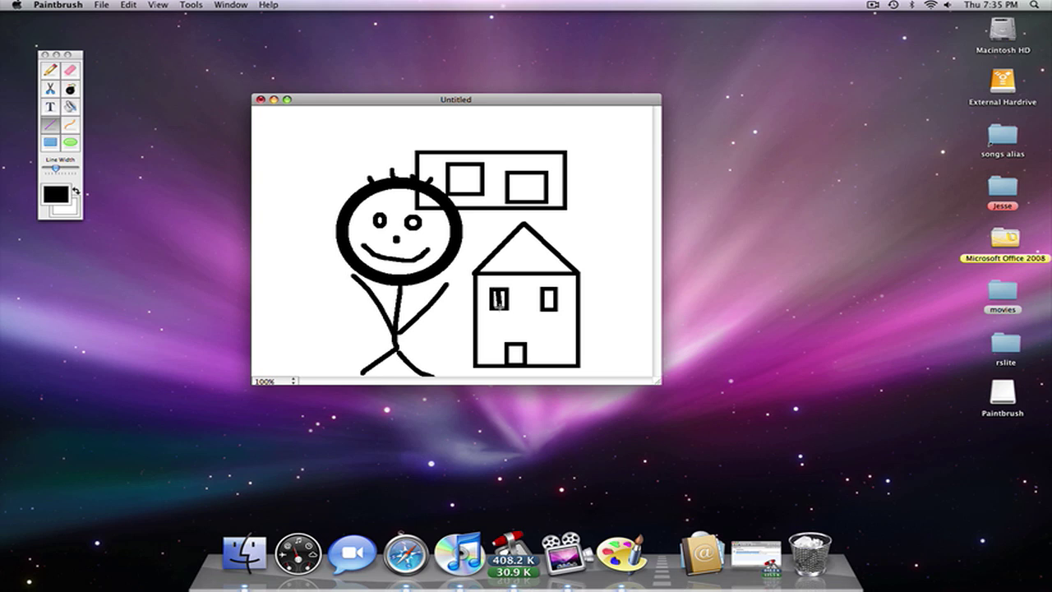
drag(493, 300, 507, 299)
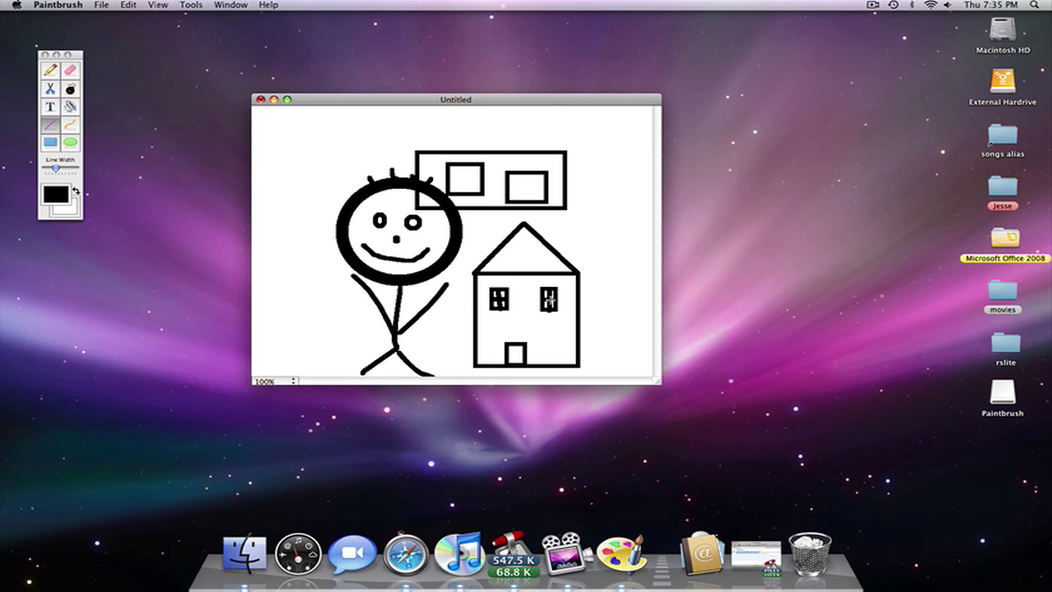
drag(542, 299, 557, 299)
Draw an ellipse speech bubble at upper left joined to the head by a line.
click(70, 142)
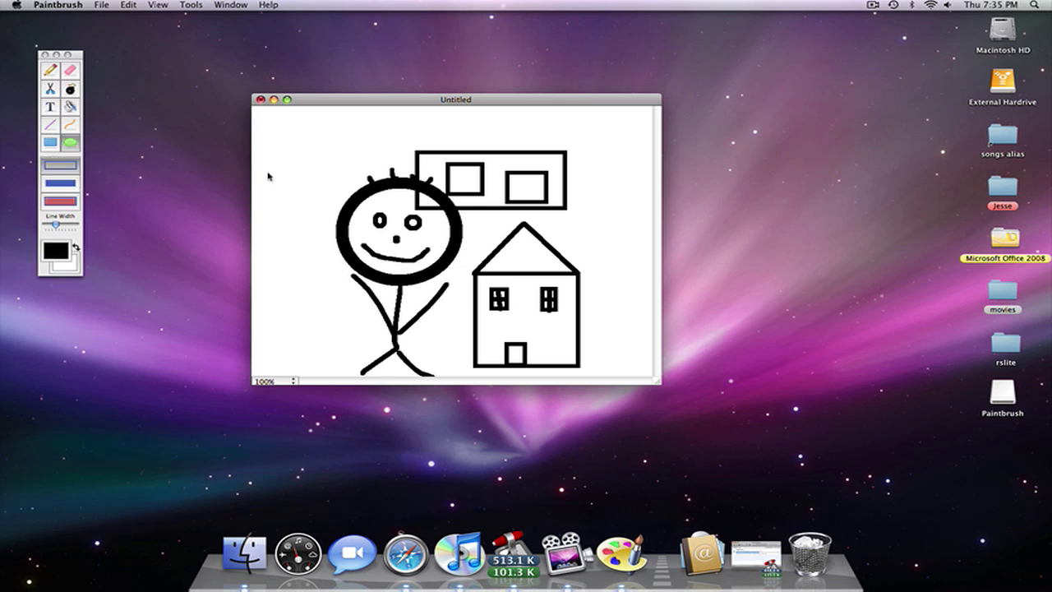
mouse_move(358, 194)
mouse_down()
mouse_move(293, 153)
mouse_move(246, 161)
mouse_move(258, 102)
mouse_move(208, 126)
mouse_up()
click(54, 126)
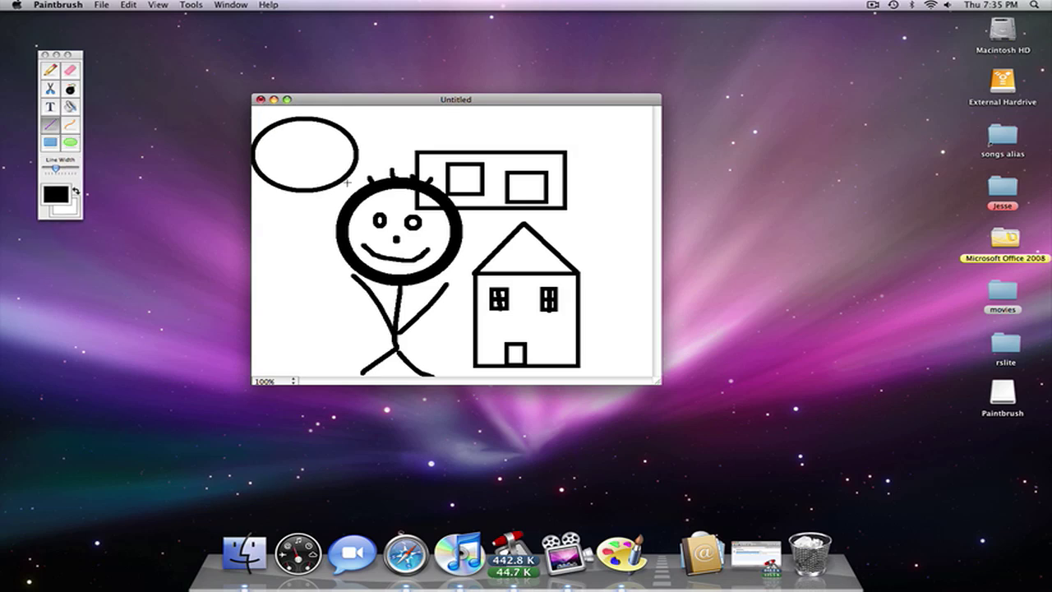
drag(341, 177, 357, 191)
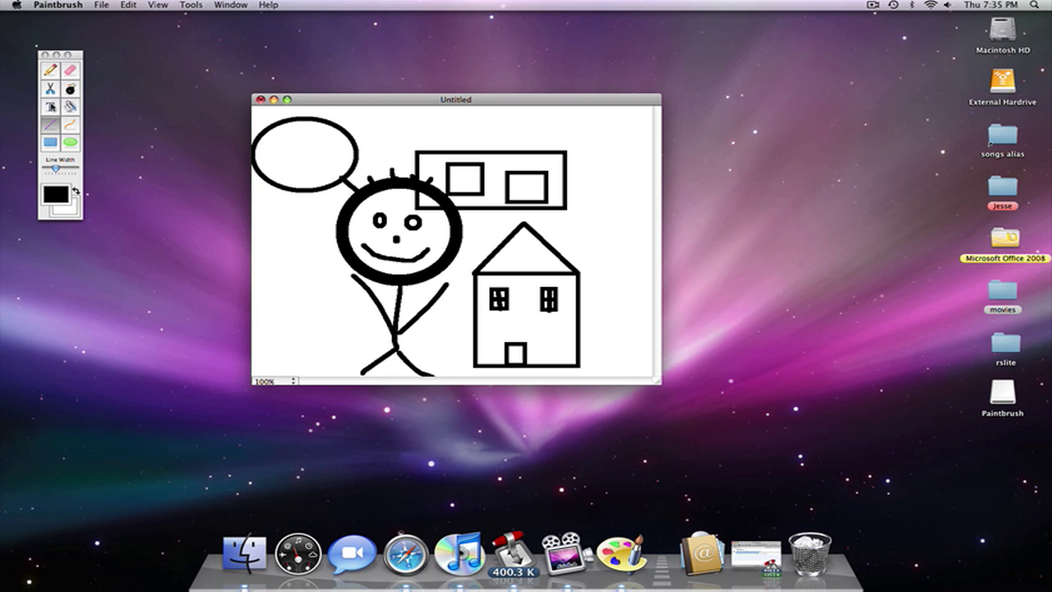
Write 'YEA my house!' inside the speech bubble.
click(50, 106)
click(283, 141)
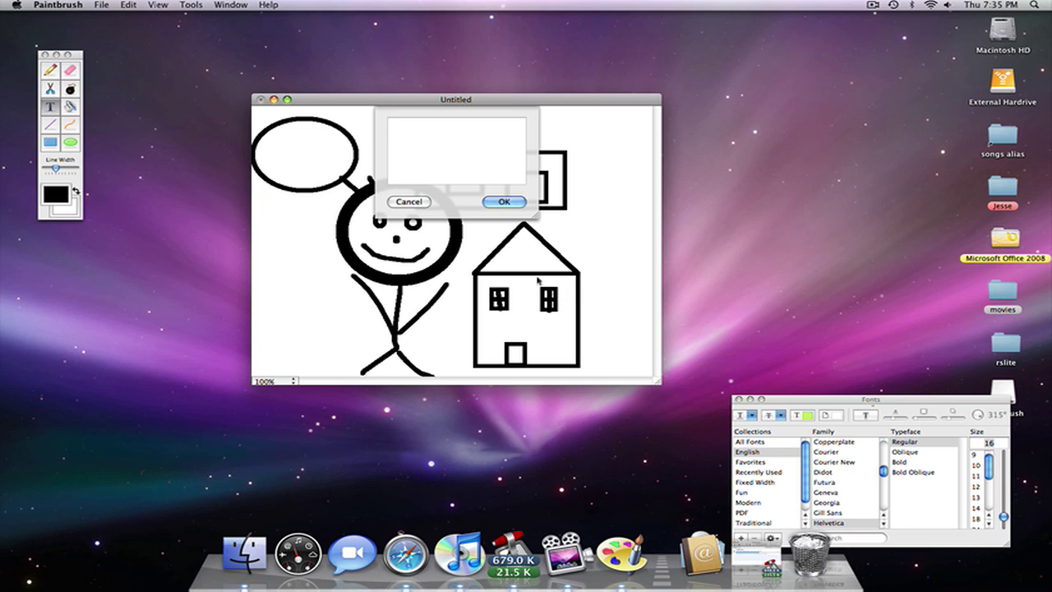
text(YEA my house!)
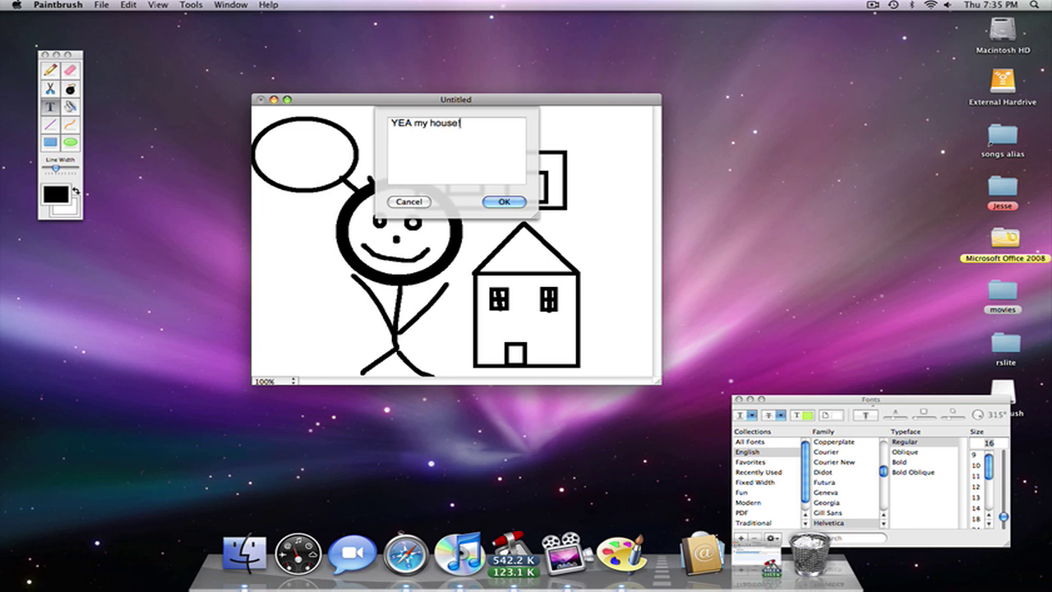
key(Return)
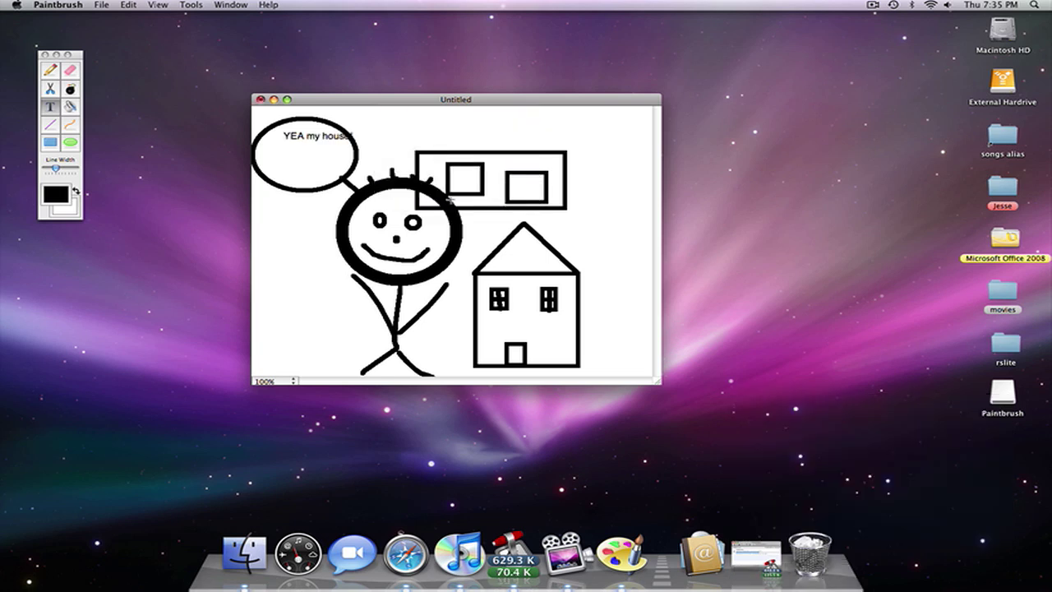
click(352, 140)
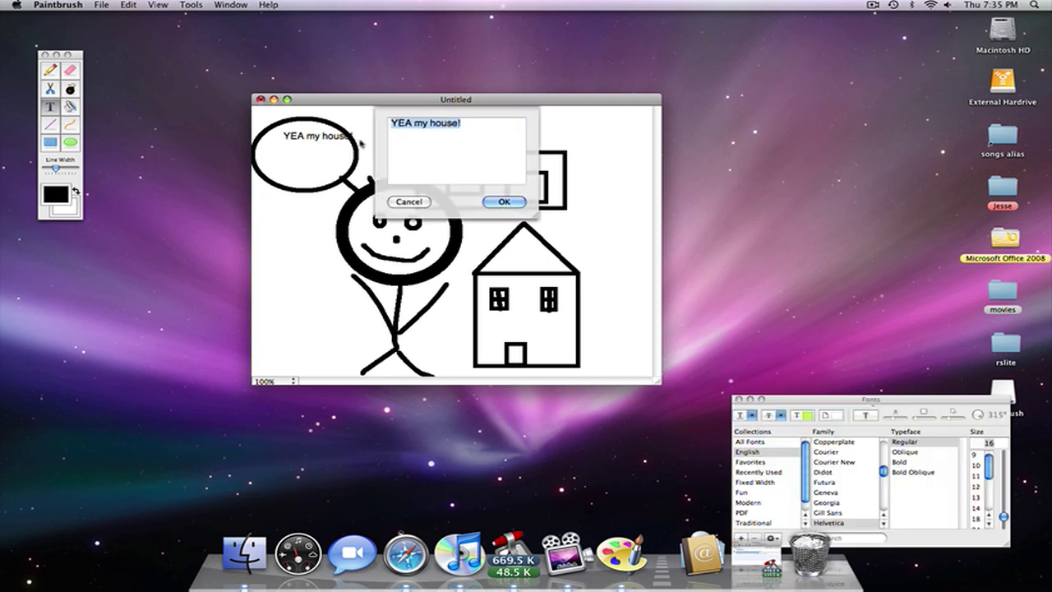
click(411, 202)
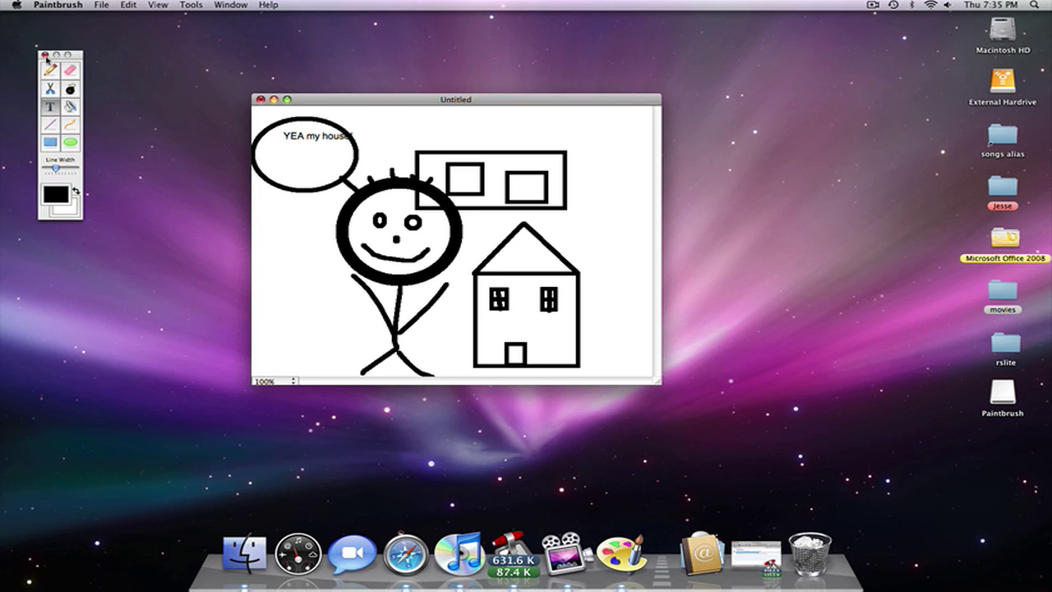
Undo the placed bubble text with Edit > Undo Drawing.
click(107, 7)
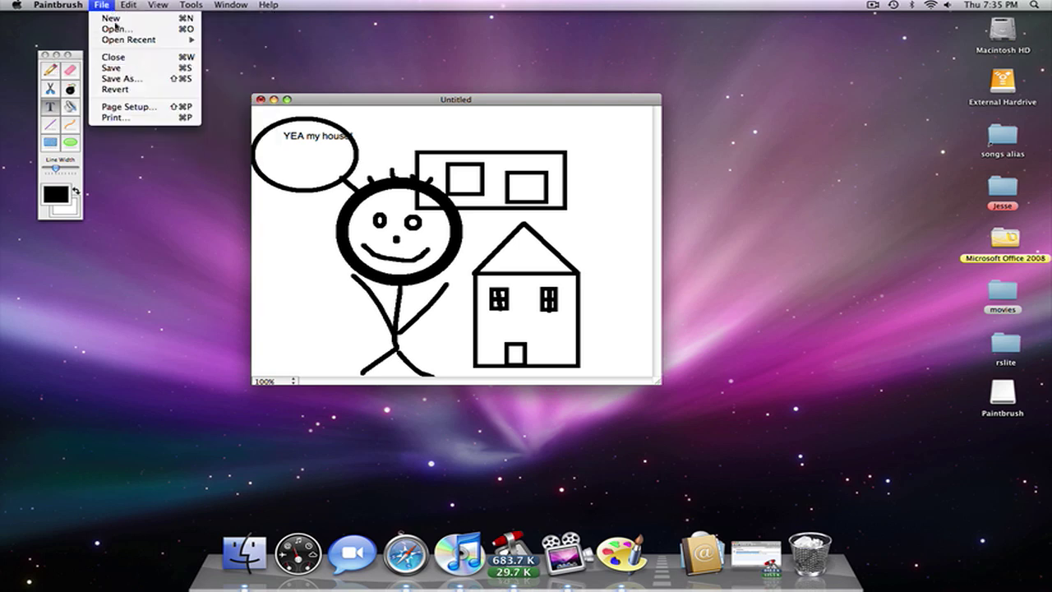
click(130, 6)
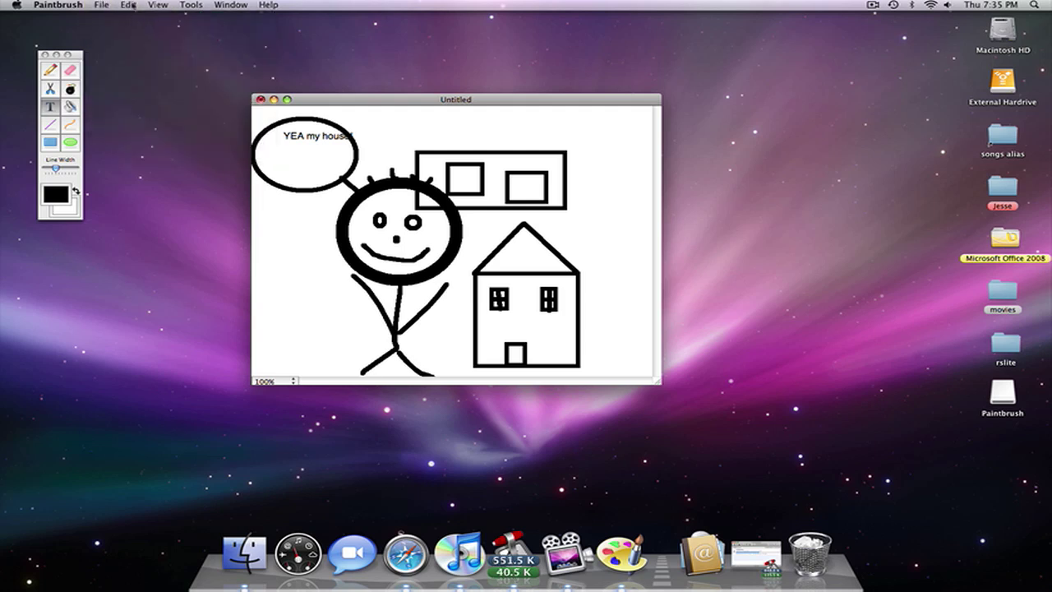
click(130, 6)
click(140, 19)
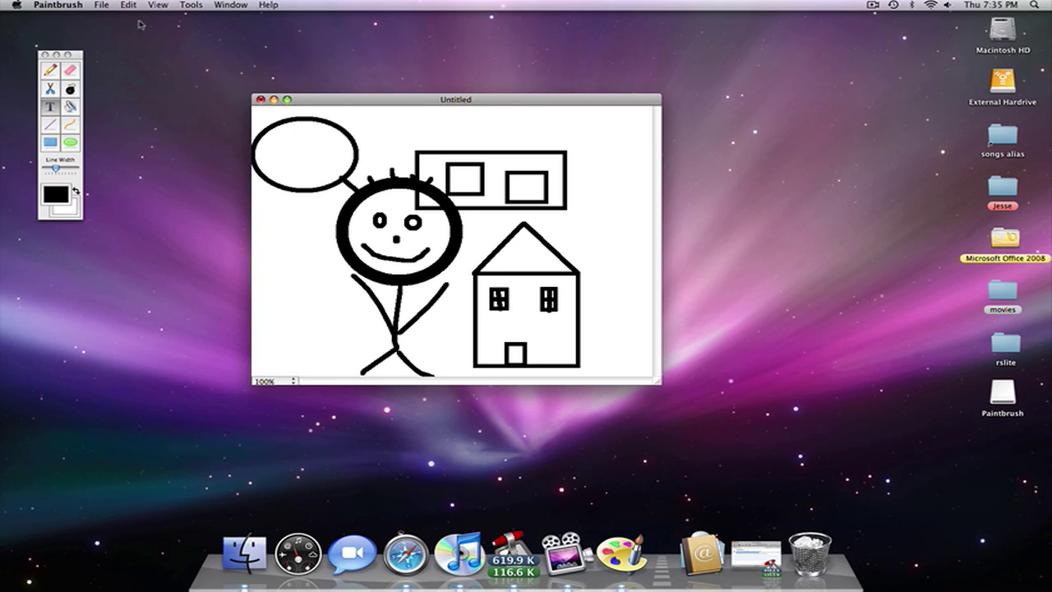
Place 'YEA my house!' again and draw a straight line underneath it.
click(282, 145)
click(497, 204)
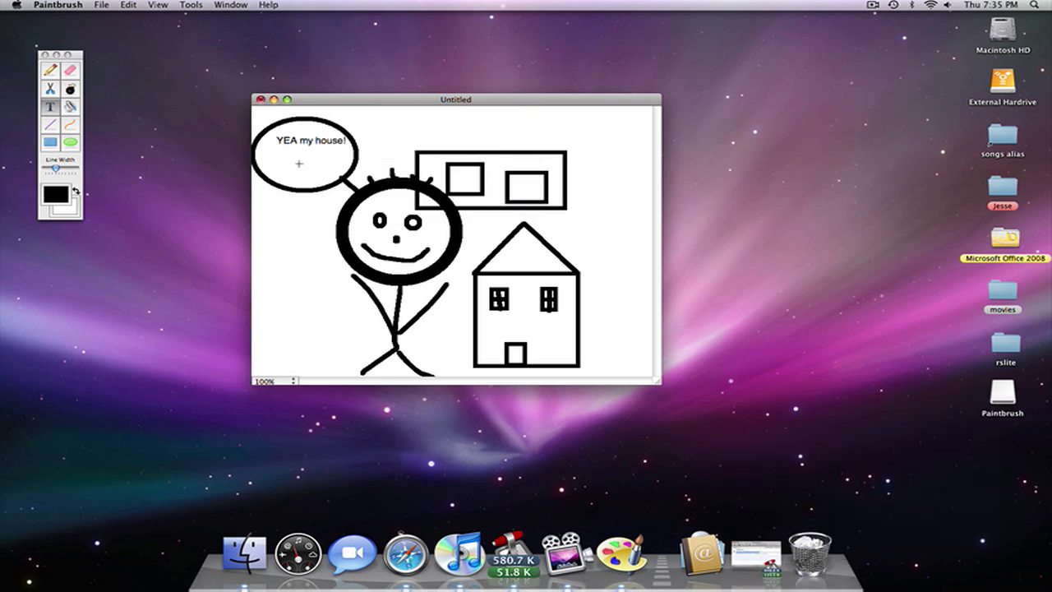
click(49, 130)
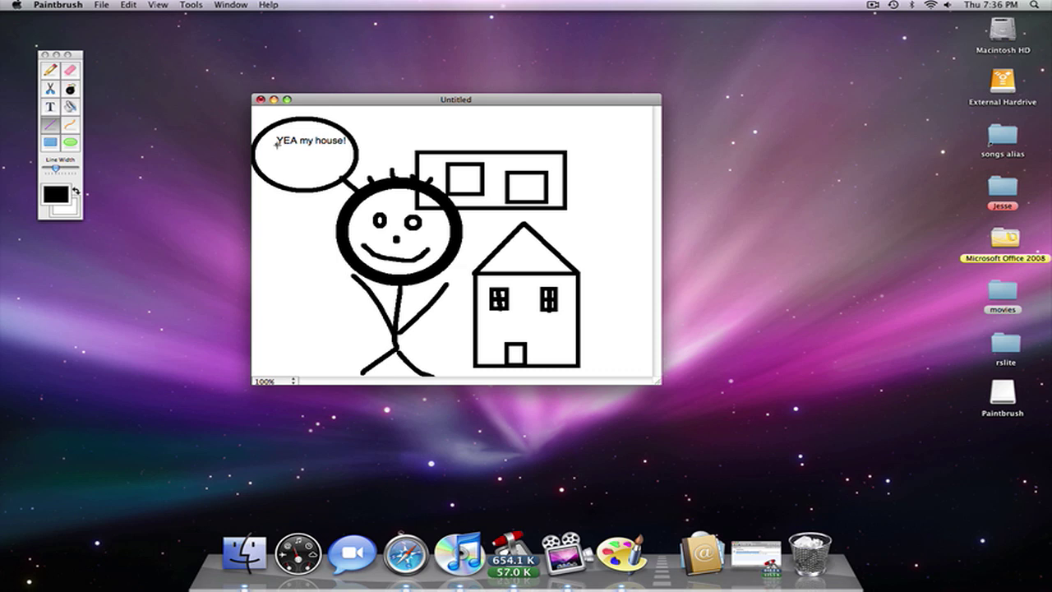
drag(277, 144, 352, 145)
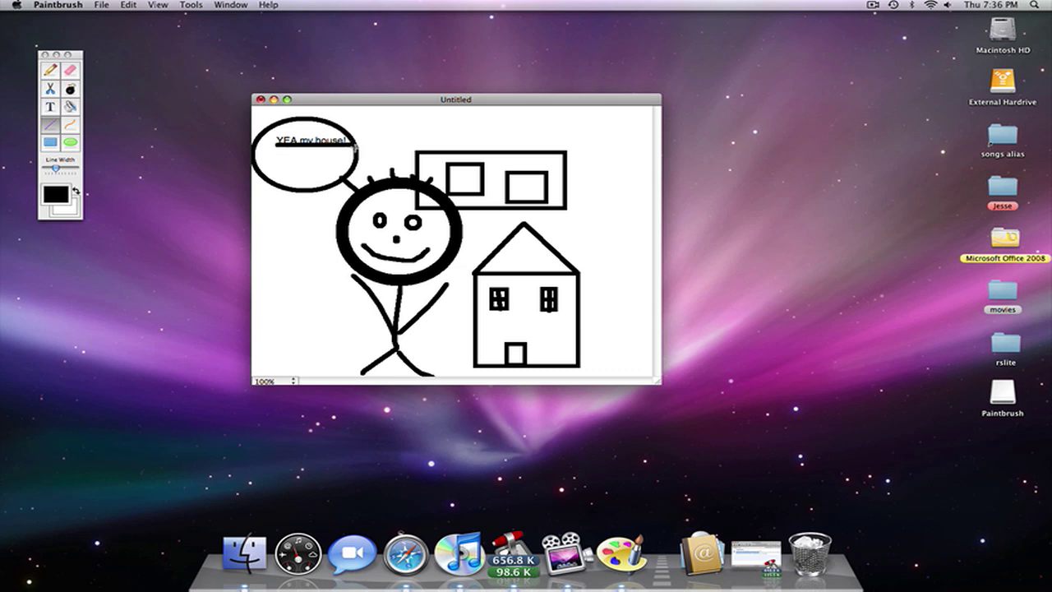
click(37, 4)
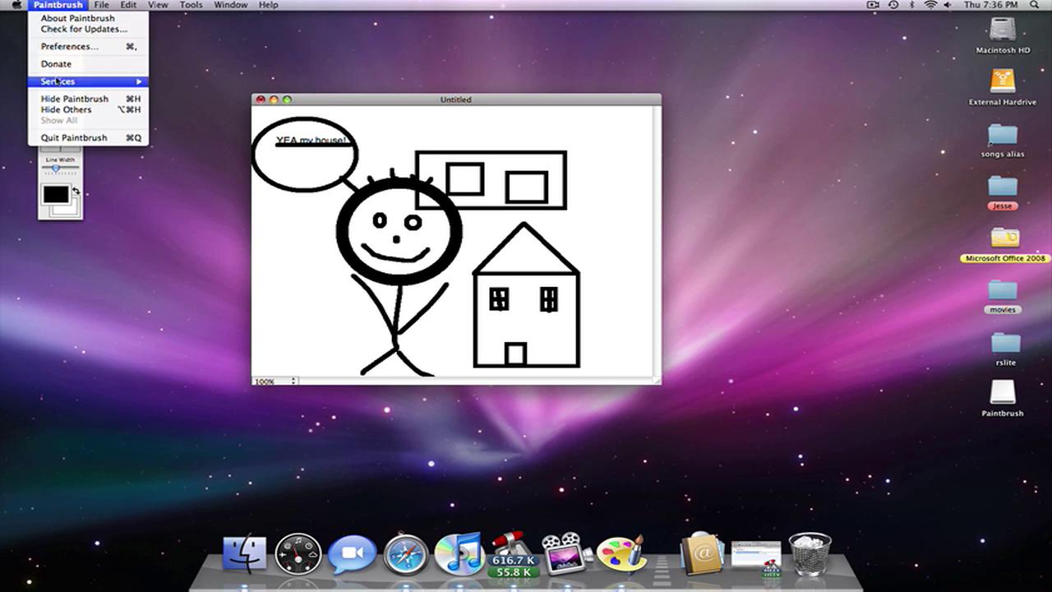
mouse_move(100, 5)
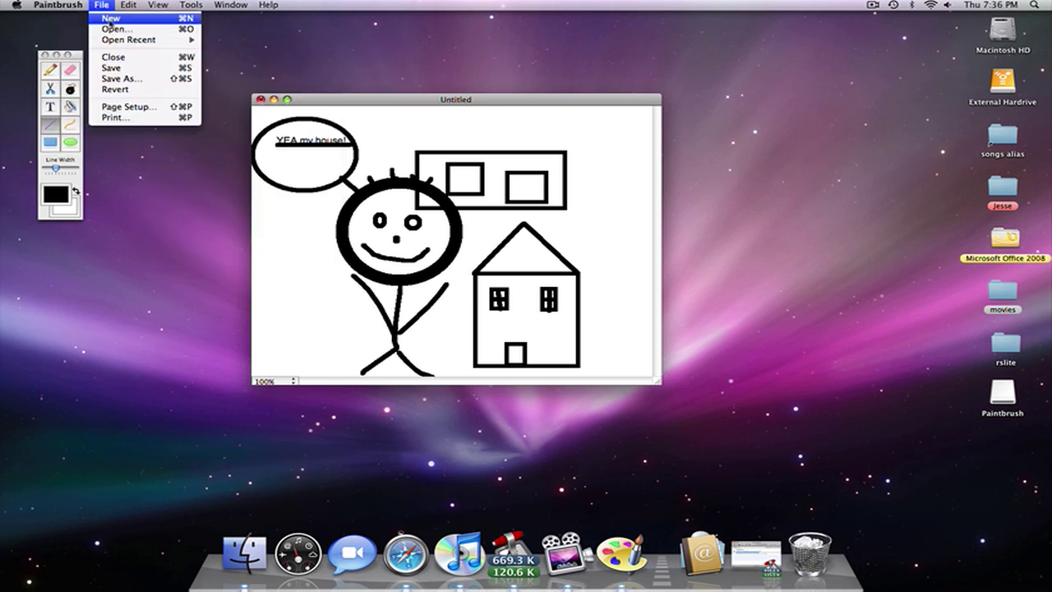
click(111, 68)
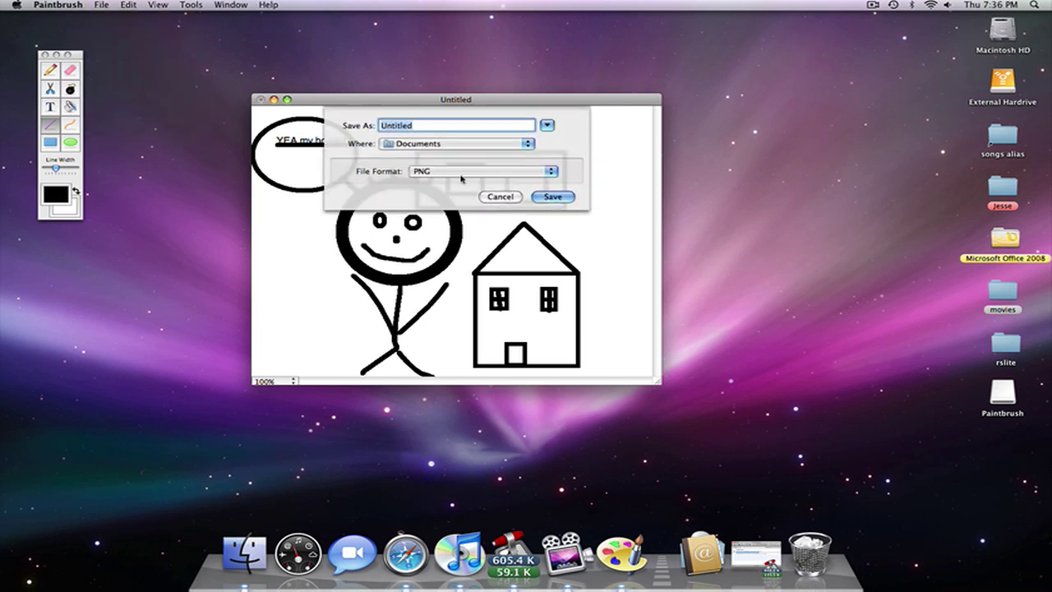
click(463, 173)
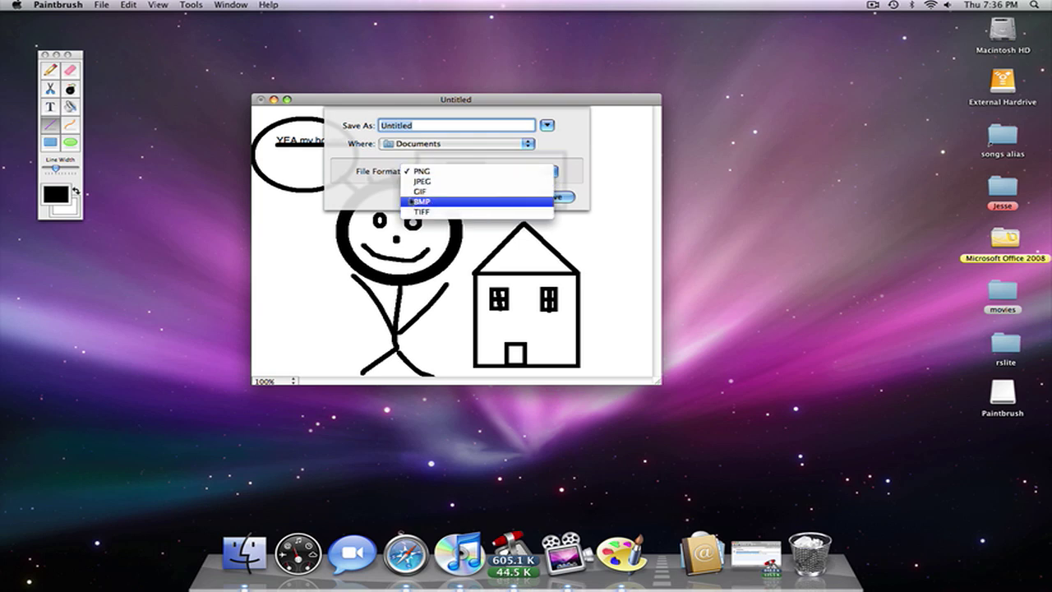
click(379, 195)
click(508, 198)
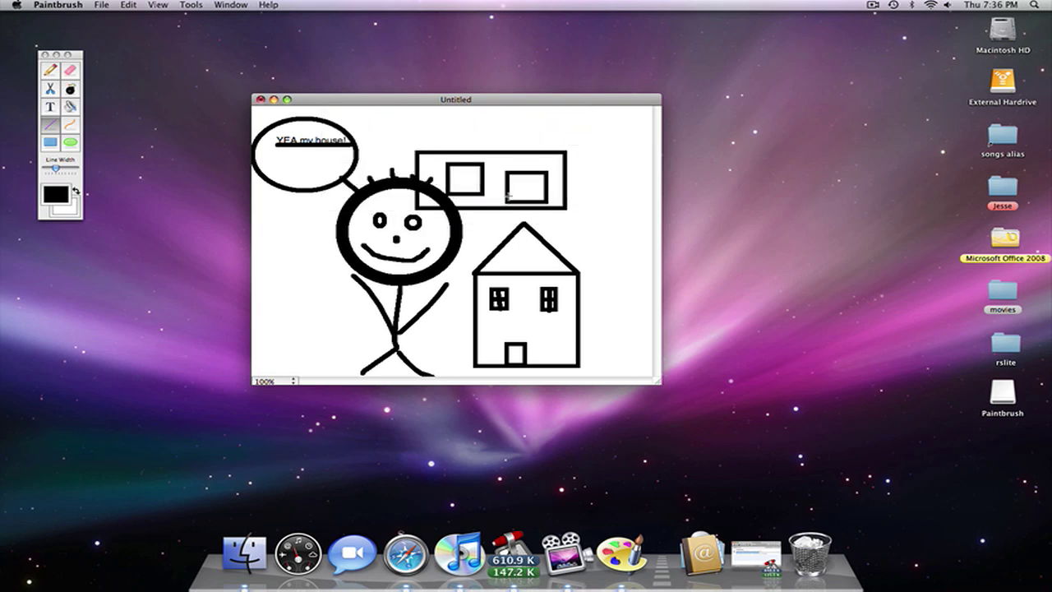